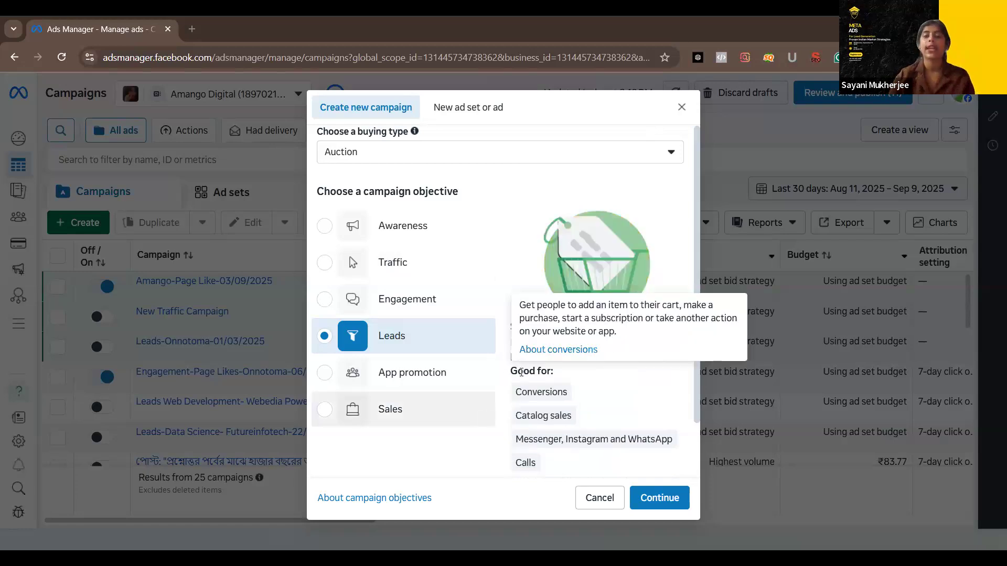
Create an auction campaign with the Leads objective and dismiss the Advantage+ leads campaign notice
mouse_move(520, 372)
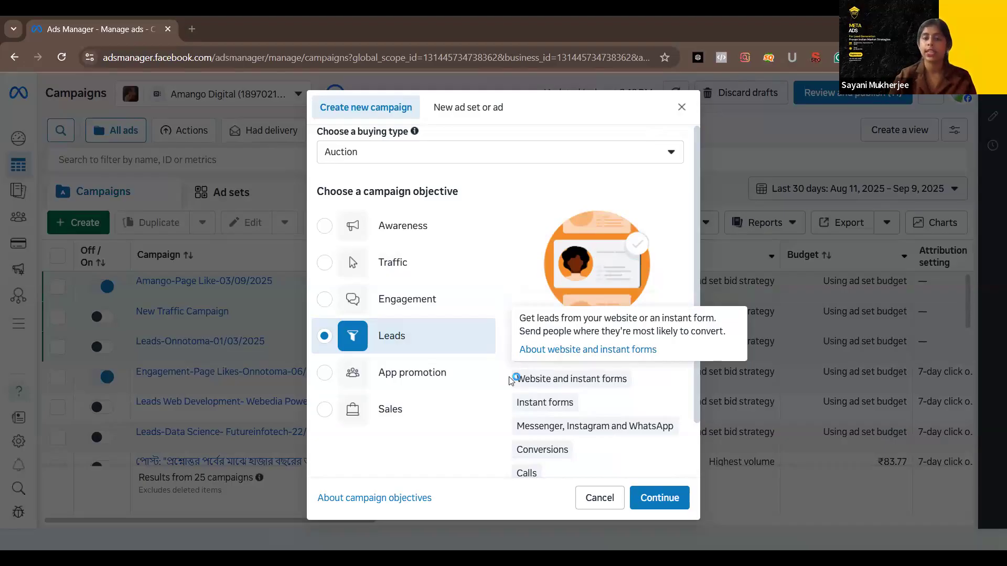
triple_click(625, 380)
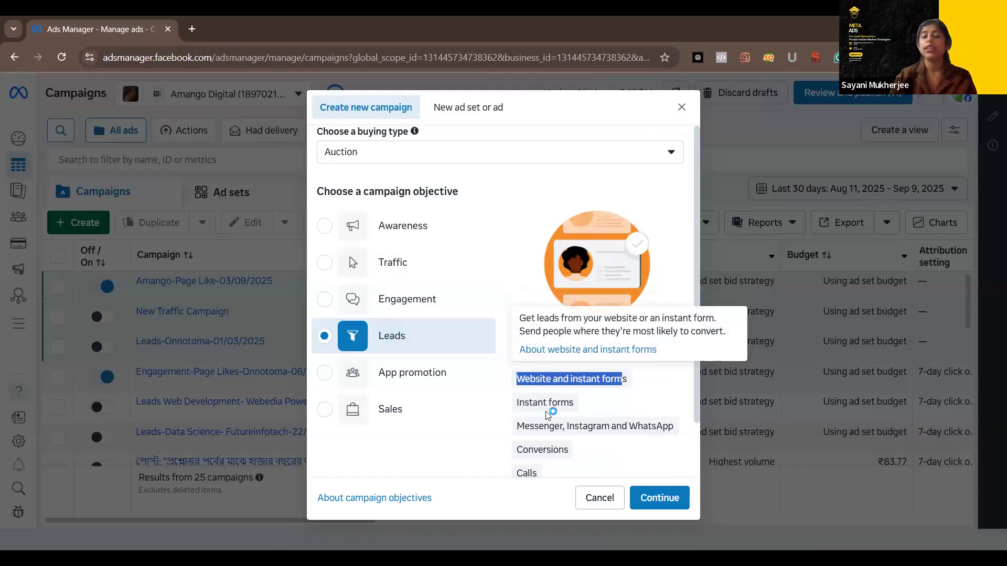
mouse_move(541, 405)
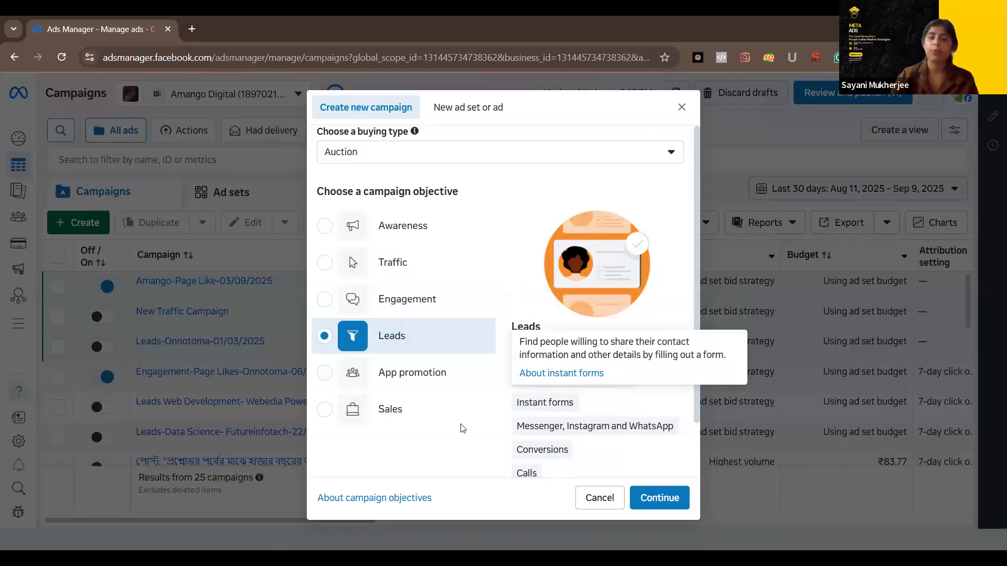
mouse_move(600, 420)
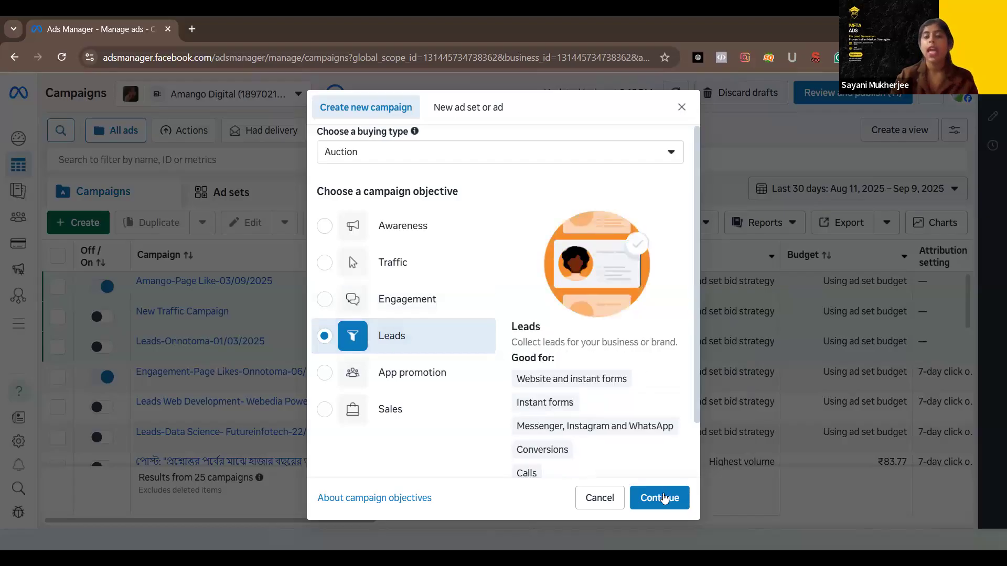
left_click(675, 499)
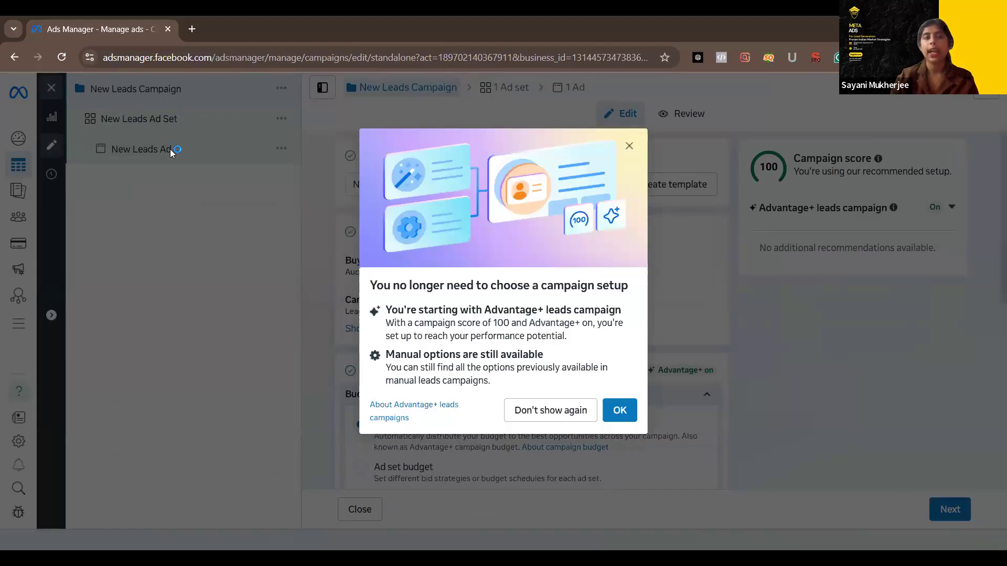
left_click(618, 407)
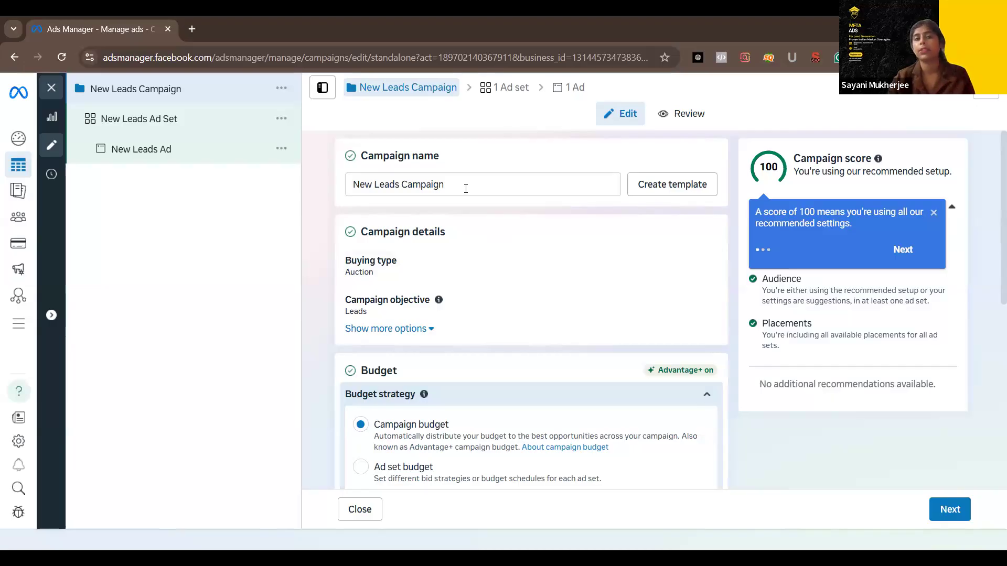
Rename the campaign as Leads-Amango-10/09/2025
left_click_drag(457, 185, 348, 187)
key("ctrl+a")
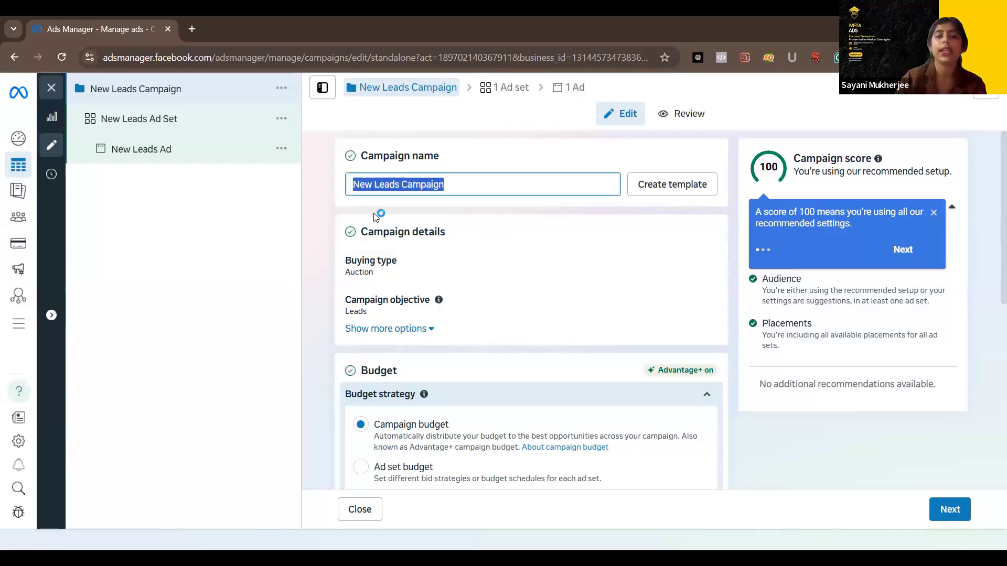
key("BackSpace")
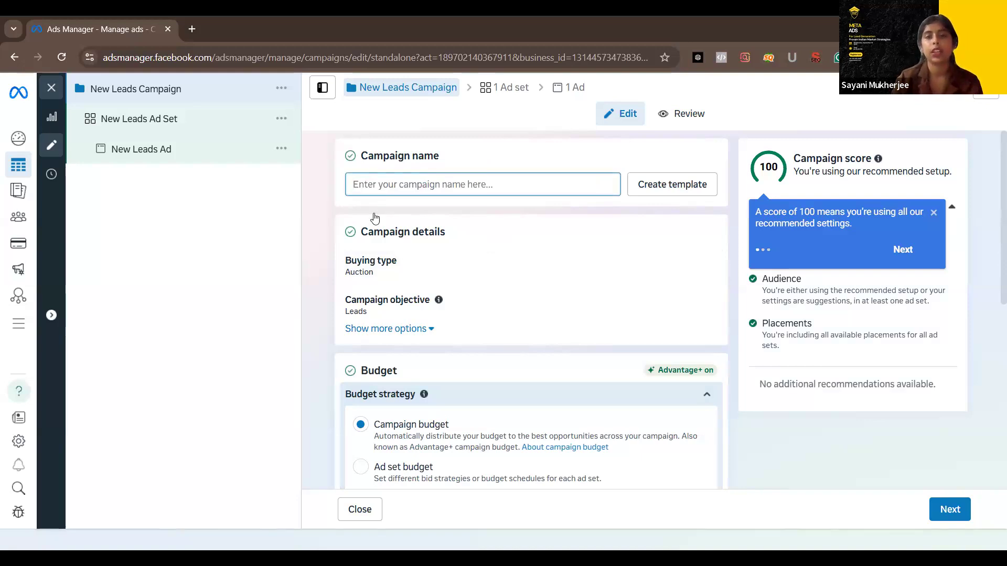
type("Leads")
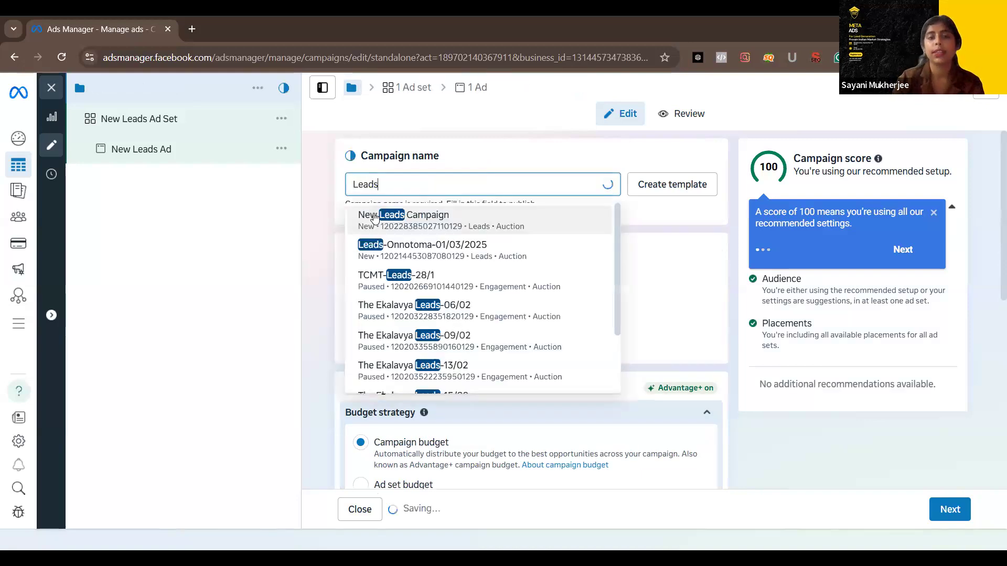
type("-")
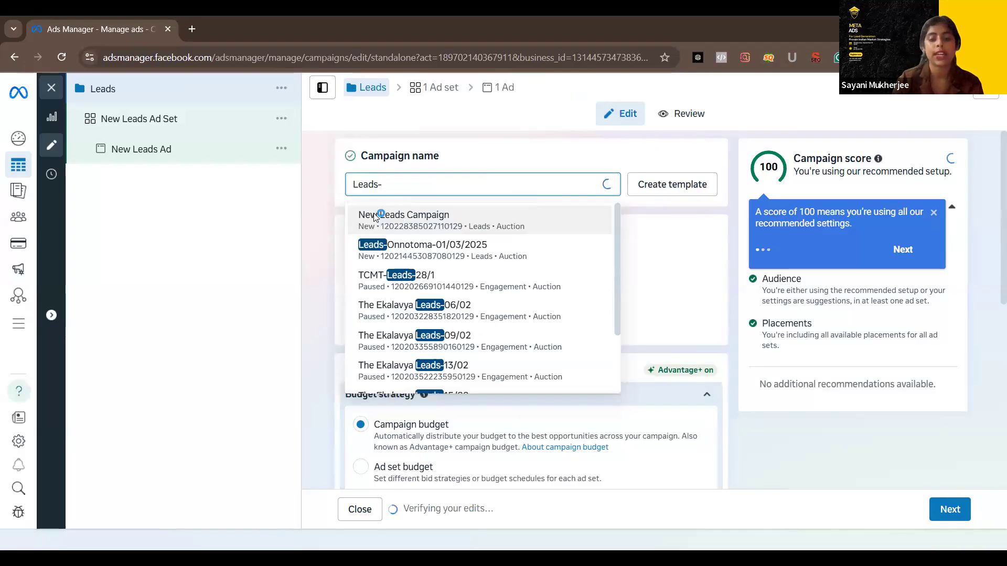
type("Amang")
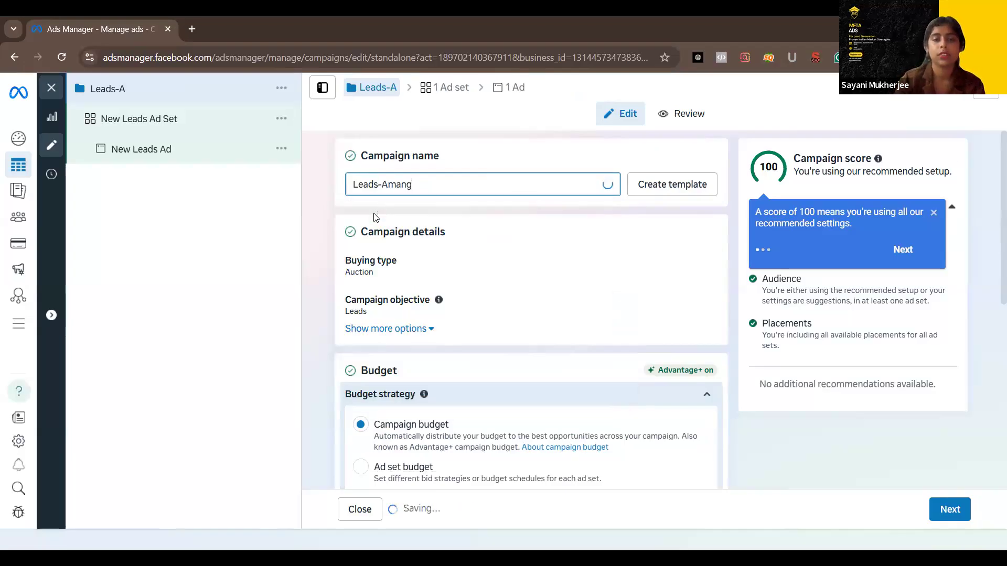
type("o-")
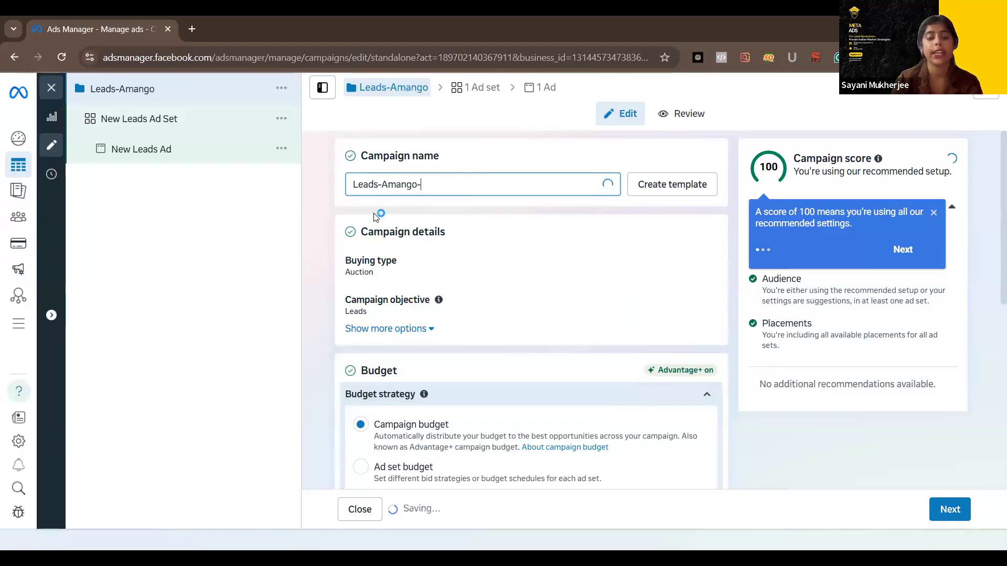
type("10")
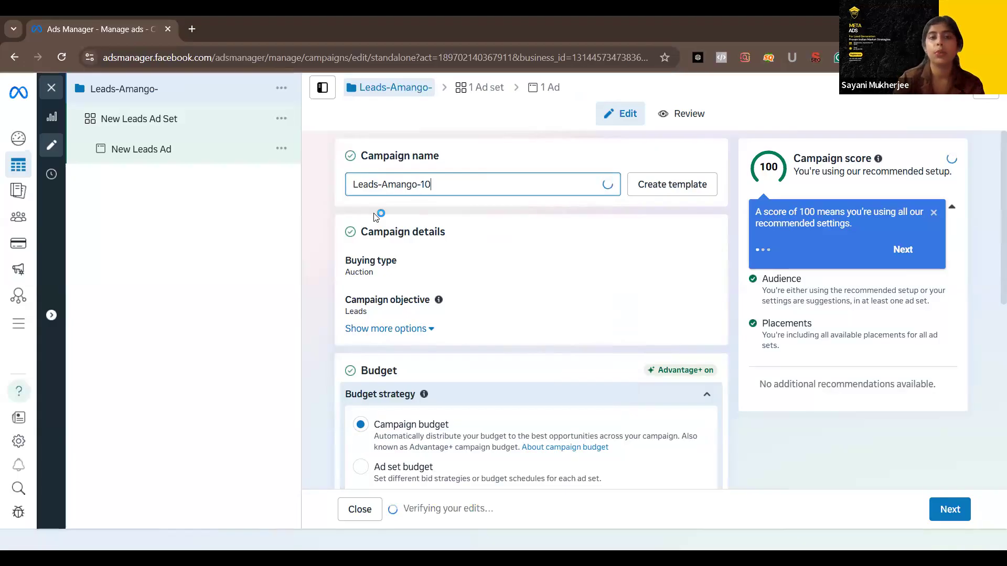
key("BackSpace")
key("BackSpace")
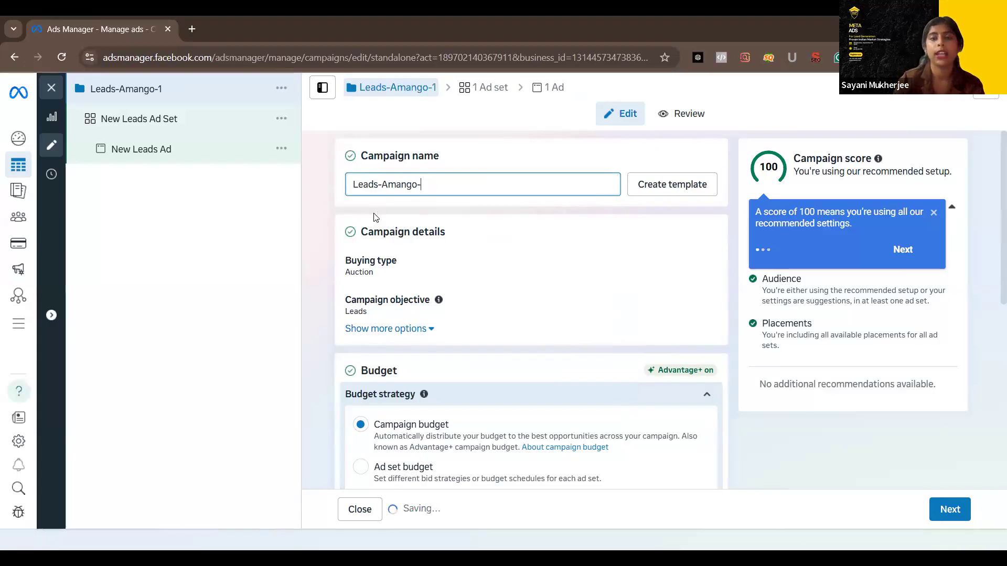
type("1")
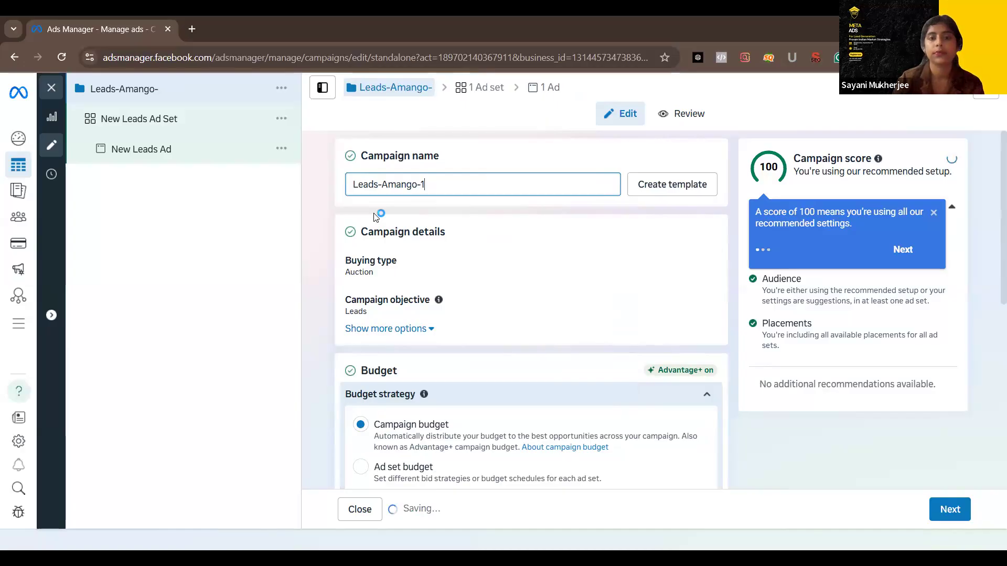
type("0/")
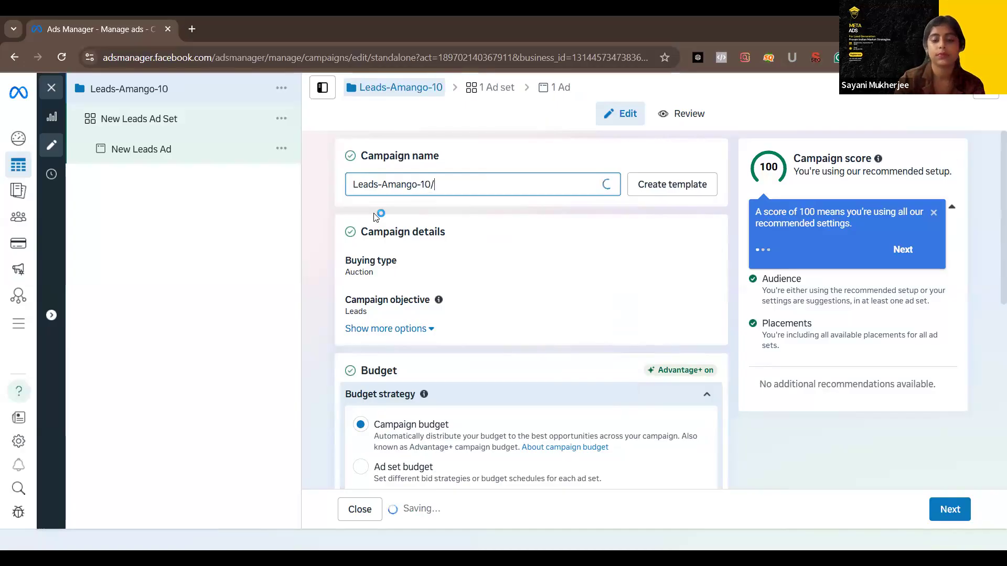
type("09/")
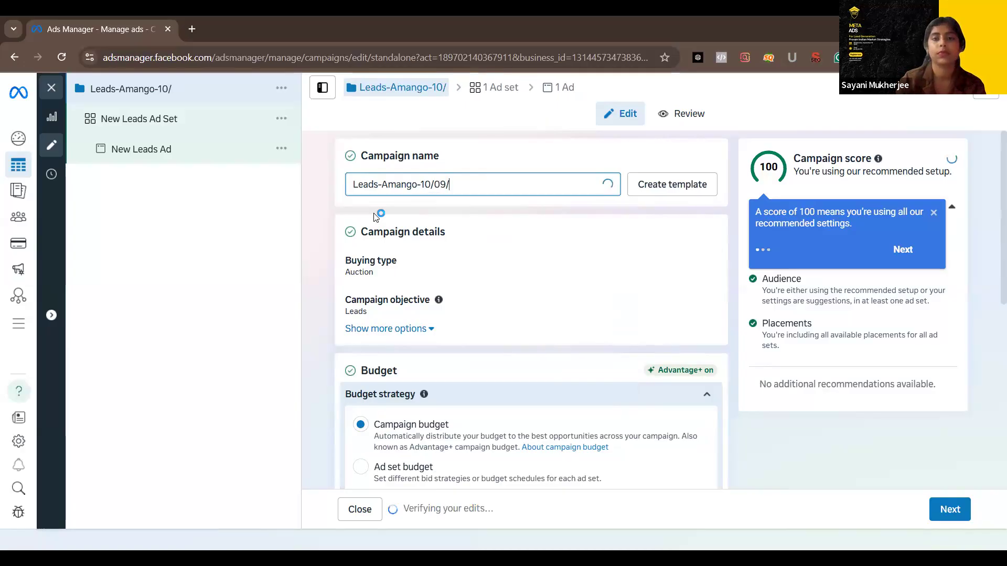
type("2025")
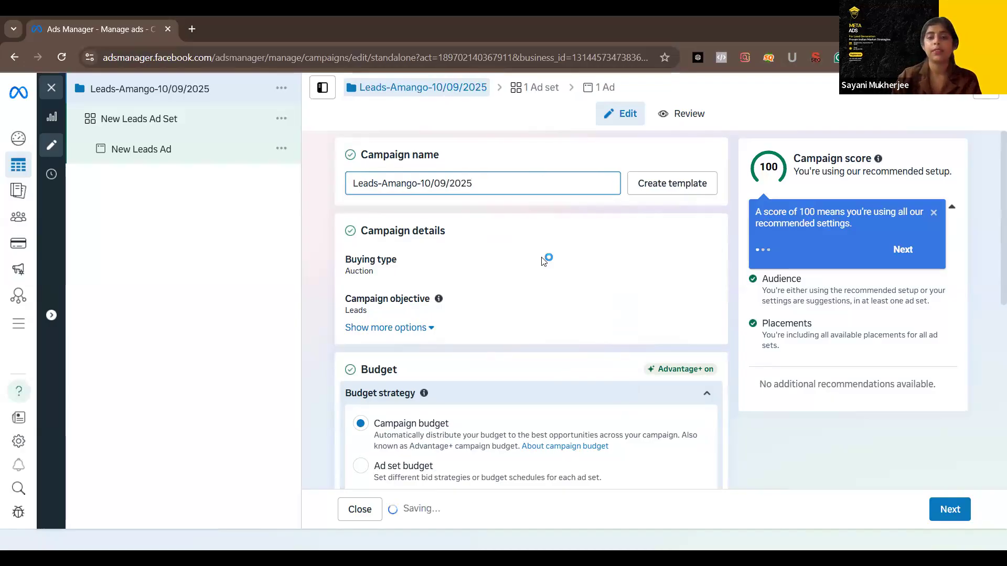
Set the campaign's budget strategy to Ad set budget and proceed to the ad set settings
scroll(544, 260, "down", 1)
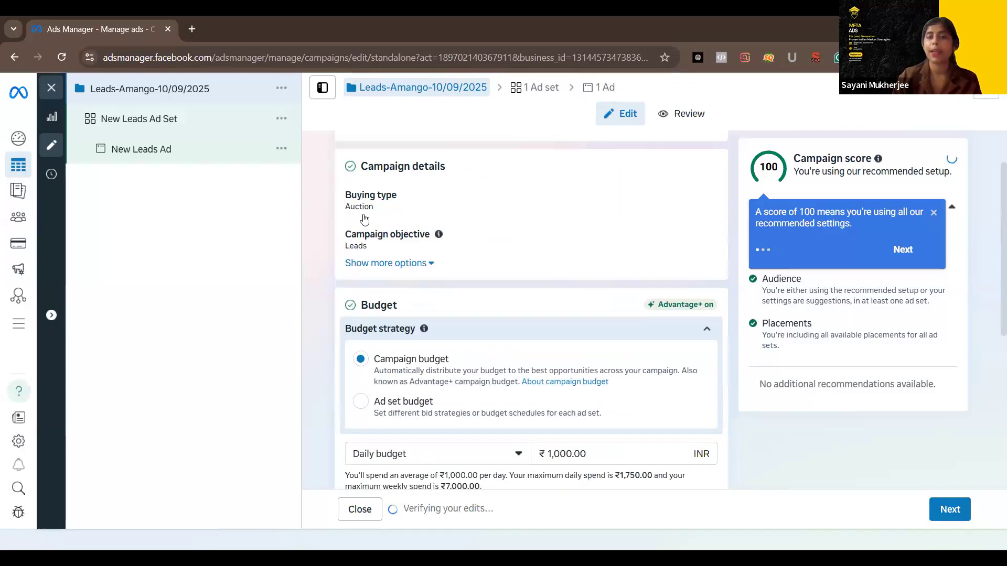
scroll(362, 220, "down", 3)
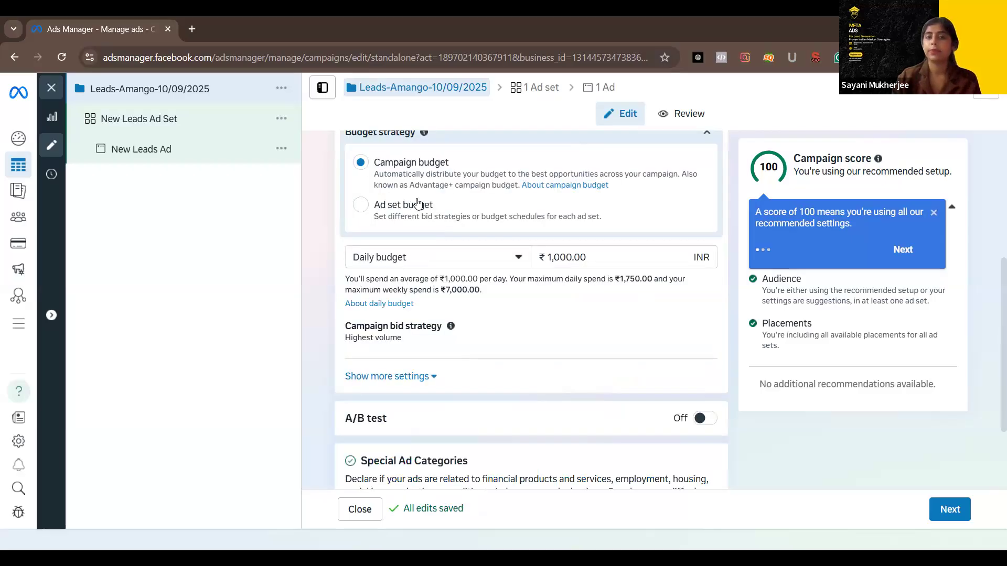
left_click(362, 210)
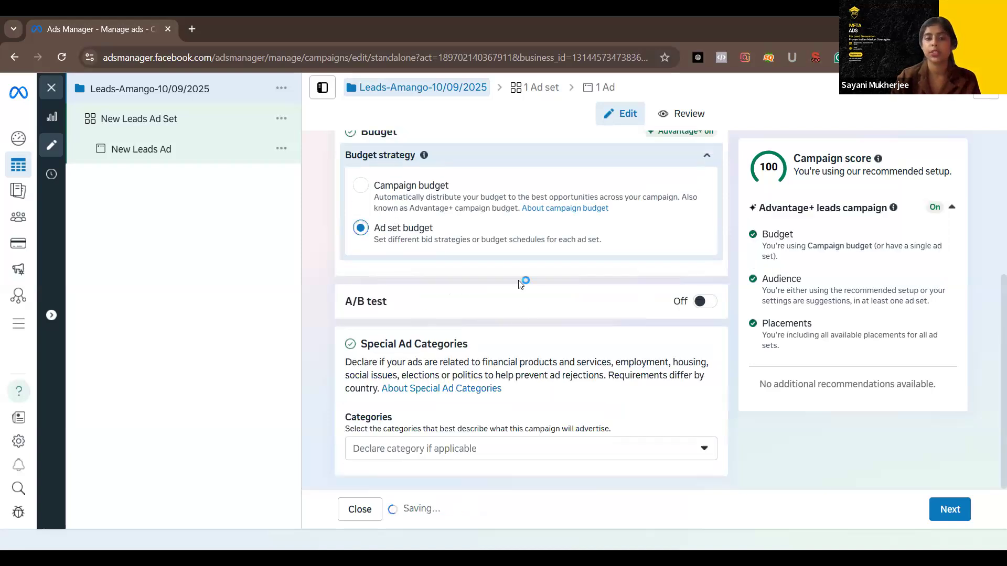
left_click(950, 510)
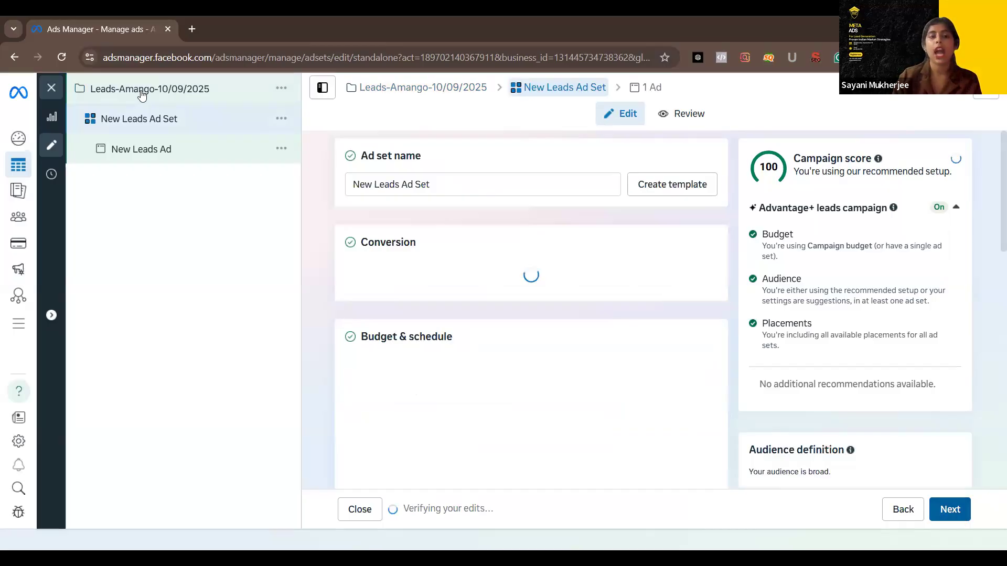
Copy the campaign name and use it to rename the ad set as Leads-Amango-10/09/2025
left_click(141, 94)
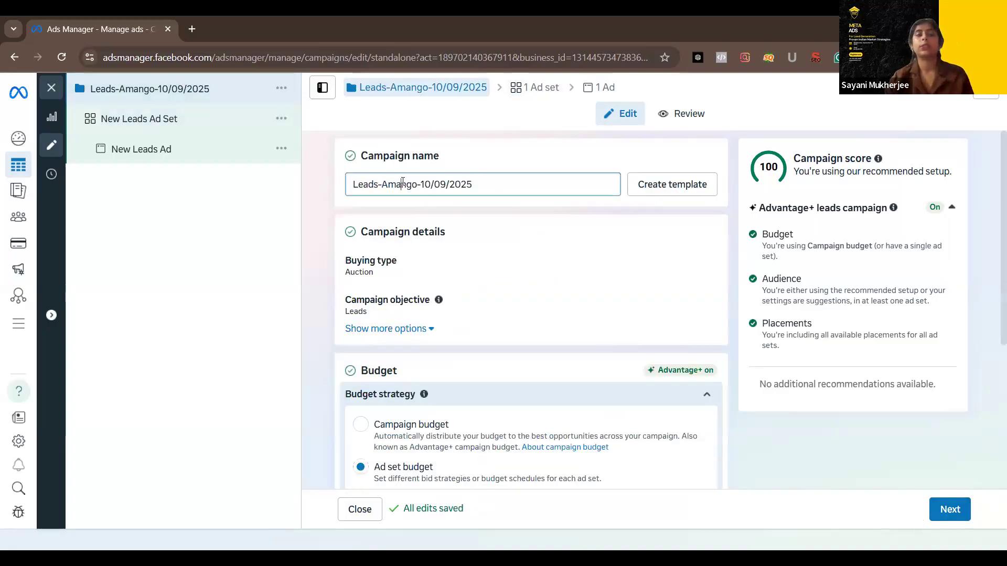
key("ctrl+a")
key("ctrl+c")
scroll(468, 260, "down", 3)
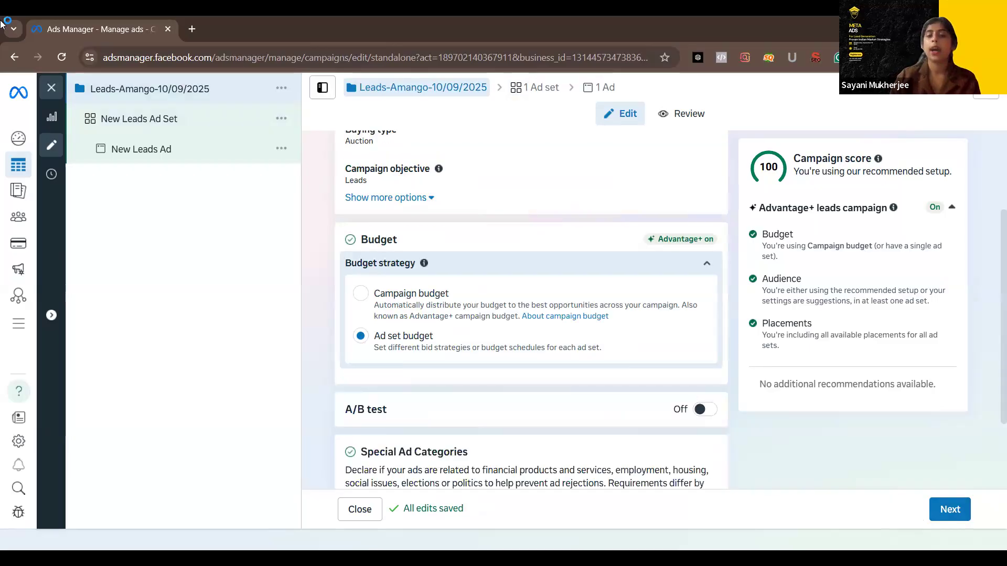
left_click(949, 509)
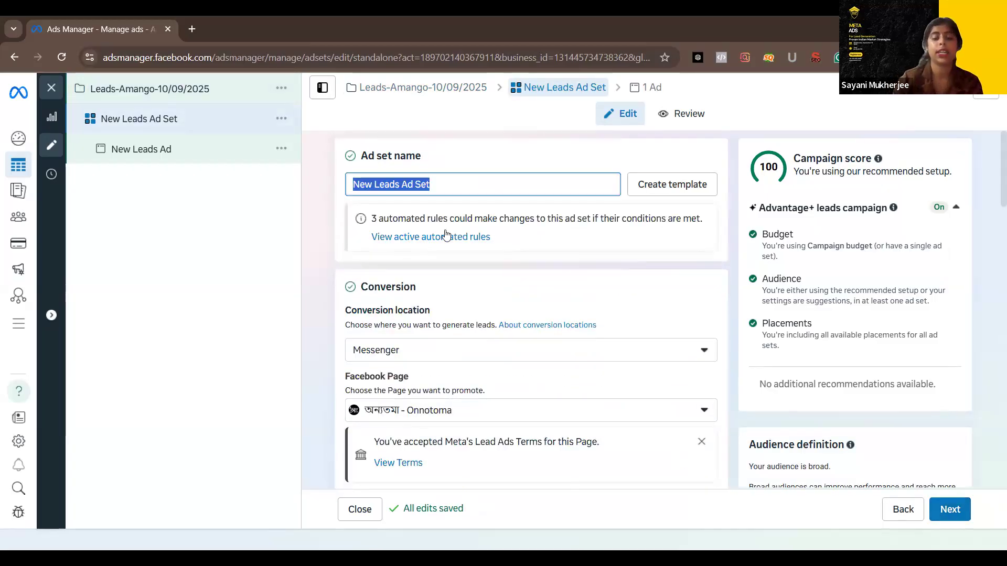
key("BackSpace")
key("ctrl+v")
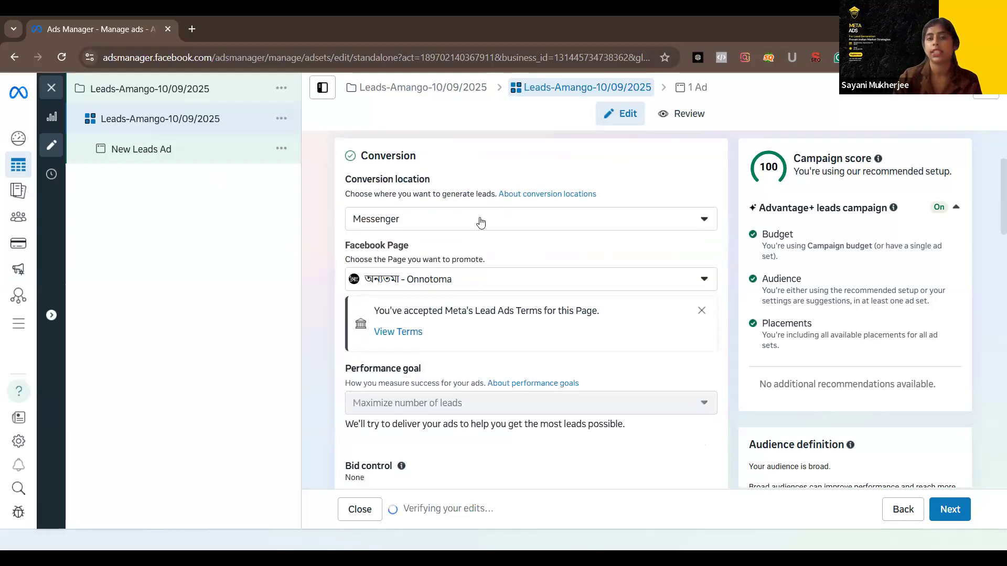
Set the ad set's conversion location to Instant forms and its Facebook Page to AMango Digital
left_click(413, 229)
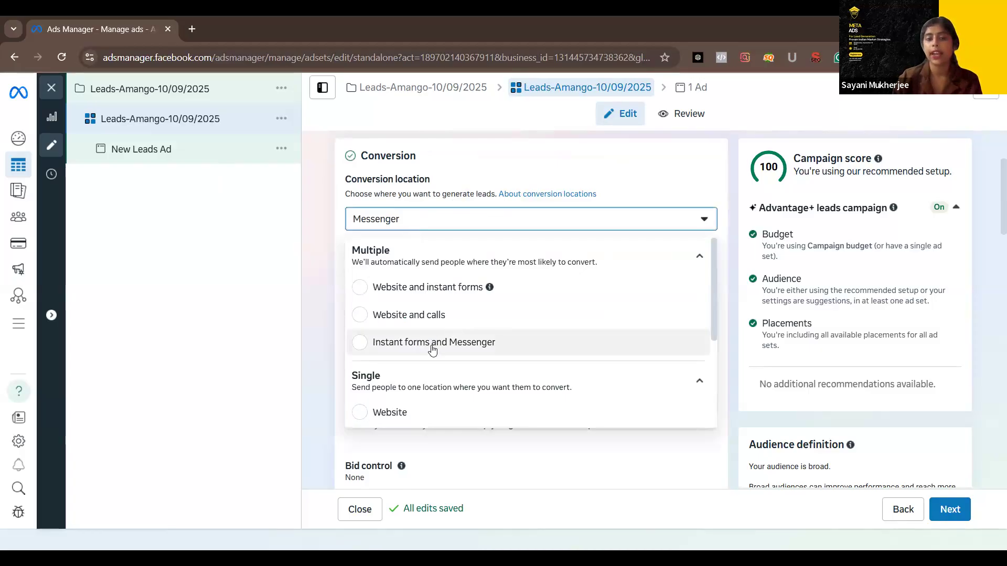
scroll(367, 275, "down", 3)
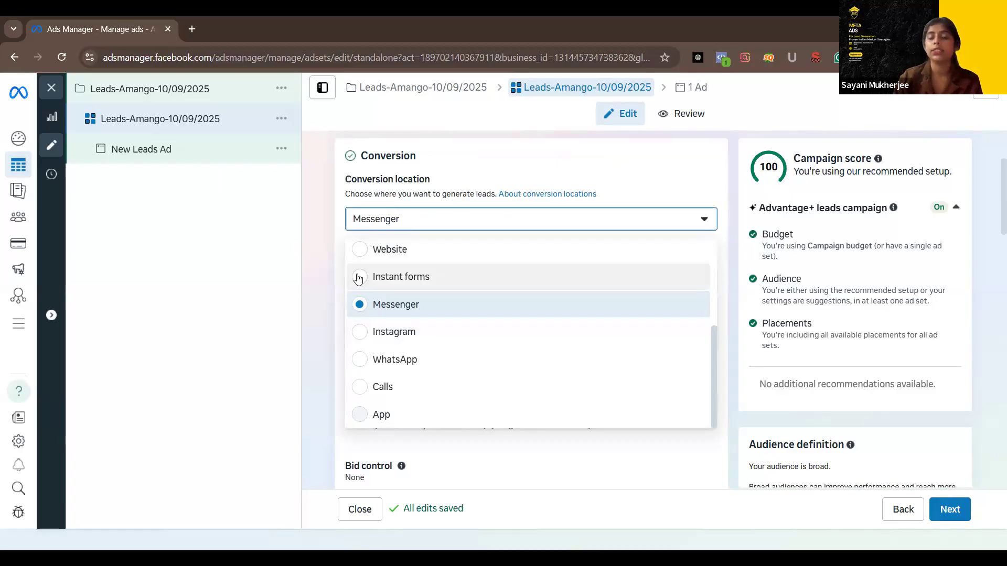
left_click(358, 278)
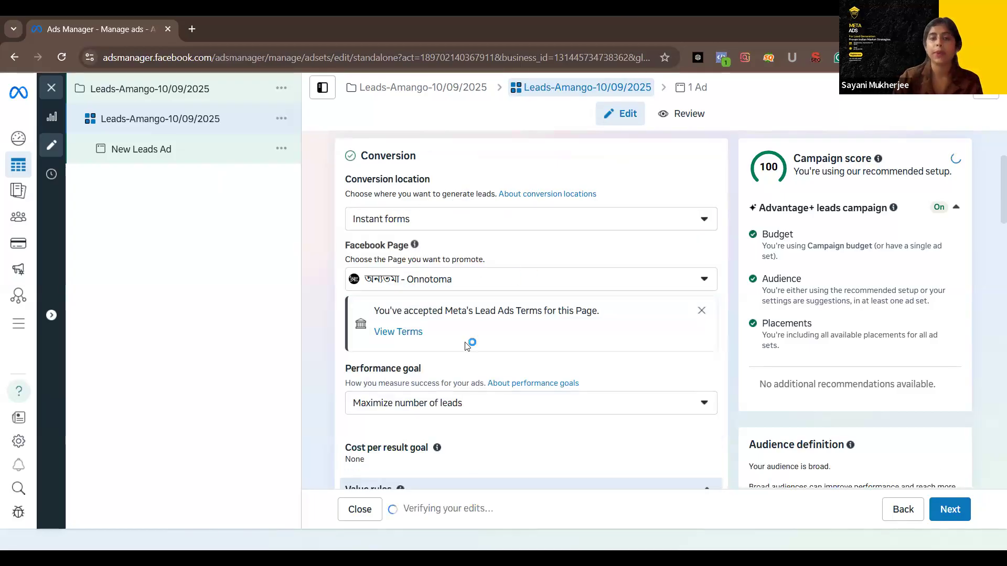
left_click(493, 284)
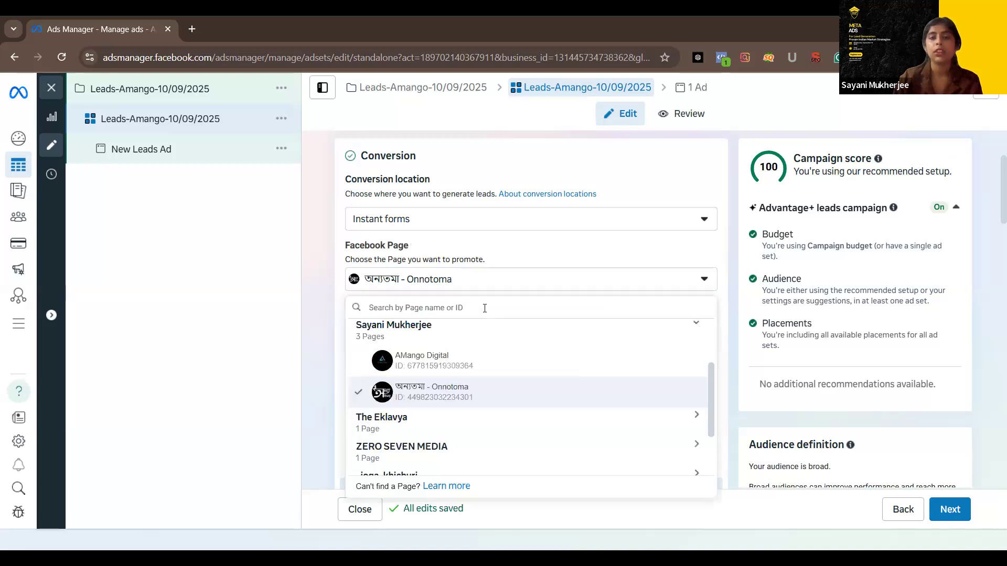
left_click(422, 361)
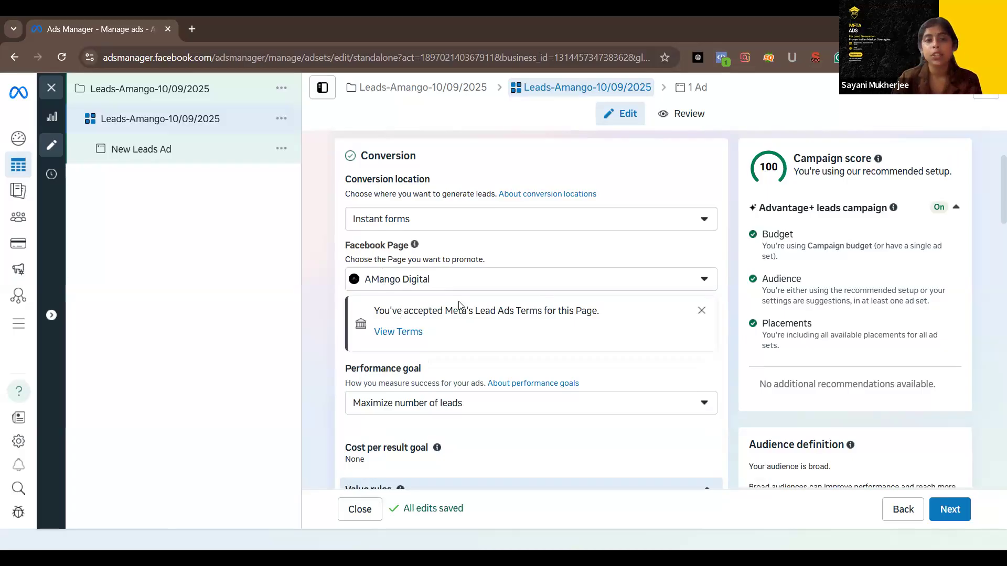
View the Lead Ad Terms for the selected Page and return to the ad set's performance goal settings
left_click(404, 339)
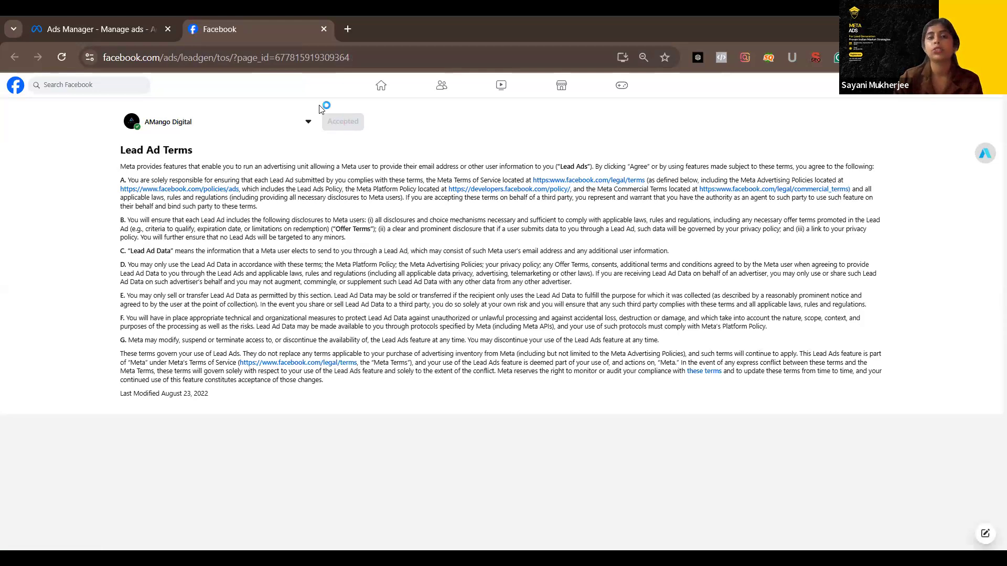
left_click(136, 25)
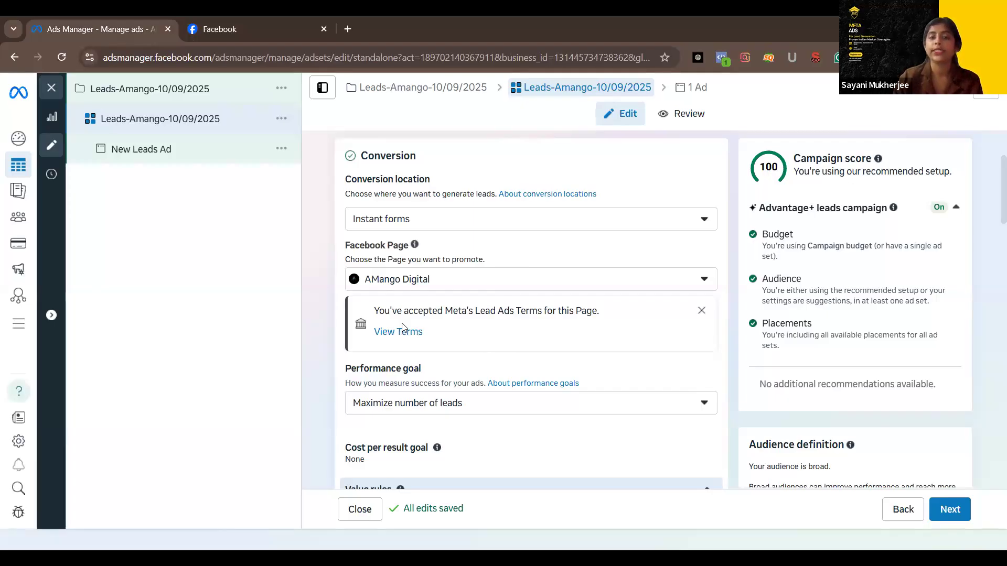
scroll(459, 270, "down", 2)
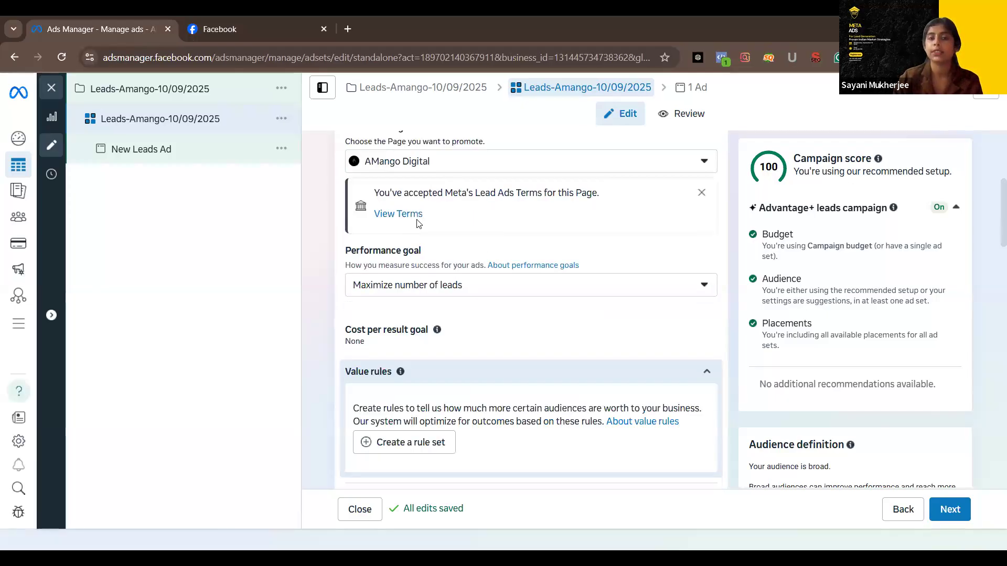
scroll(486, 247, "down", 1)
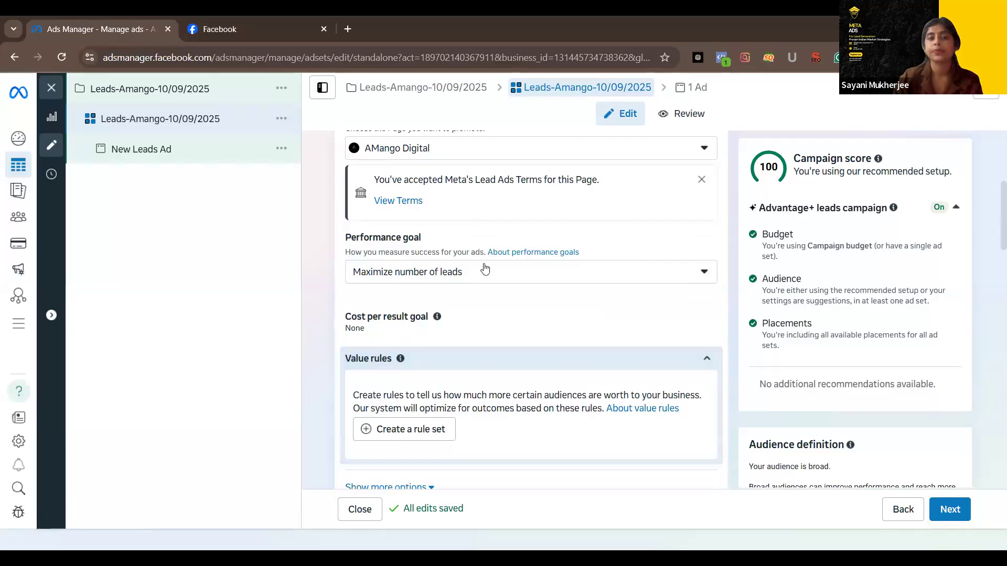
Review the ad set's value rules, catalog, budget and schedule settings, along with its audience definition and estimated daily results
scroll(488, 285, "down", 2)
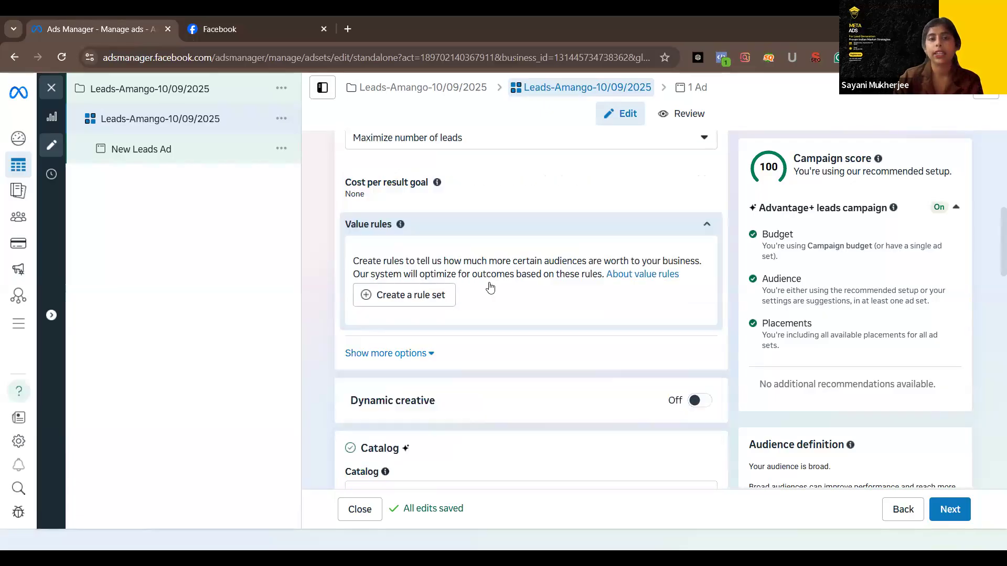
scroll(489, 291, "down", 2)
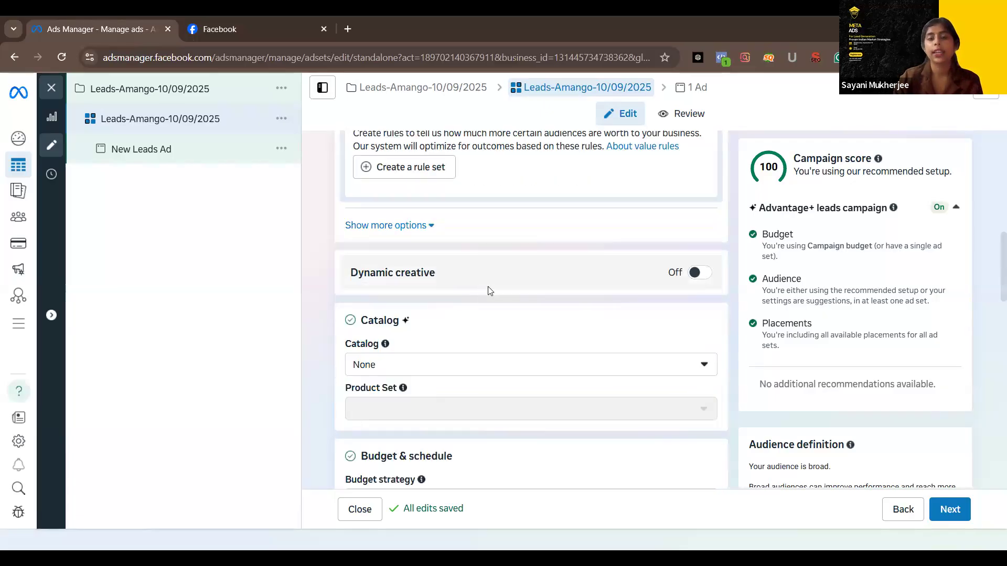
scroll(489, 291, "down", 4)
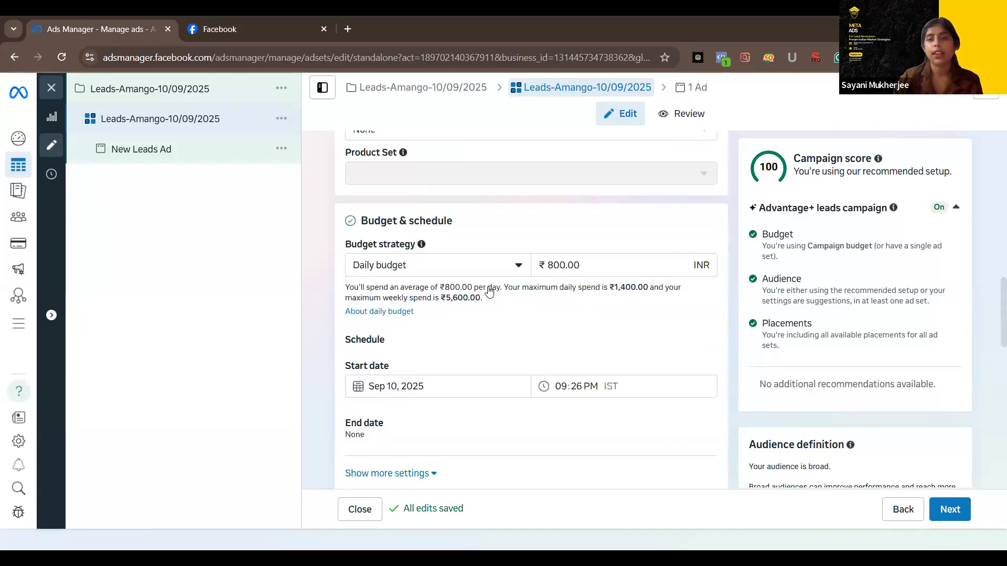
scroll(488, 290, "down", 5)
scroll(490, 291, "up", 2)
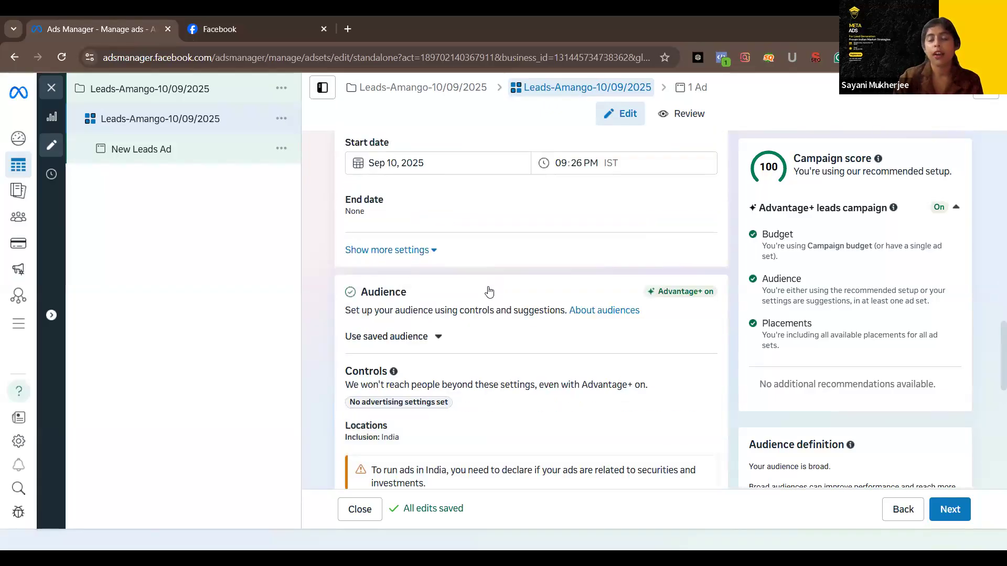
scroll(547, 186, "up", 2)
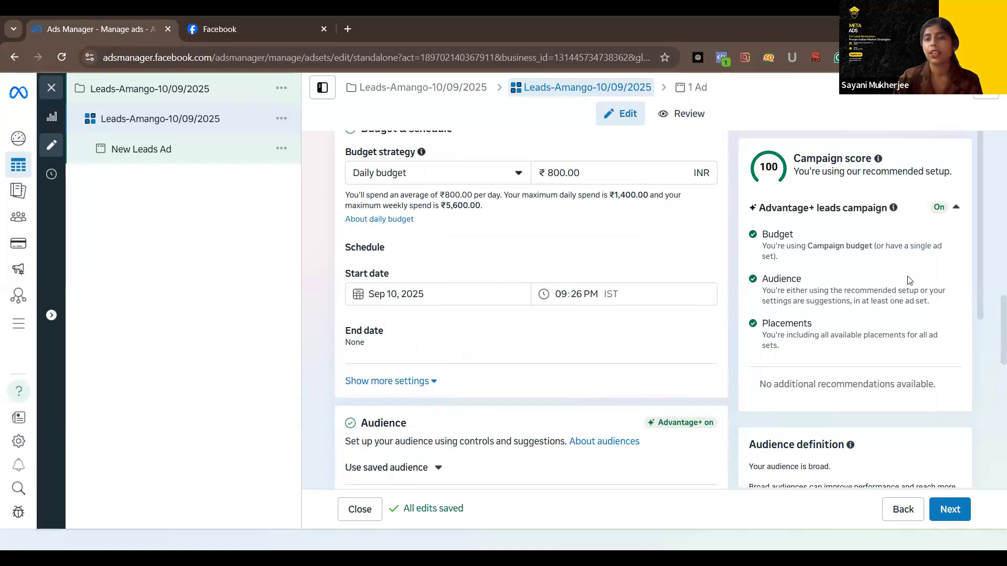
scroll(910, 280, "down", 3)
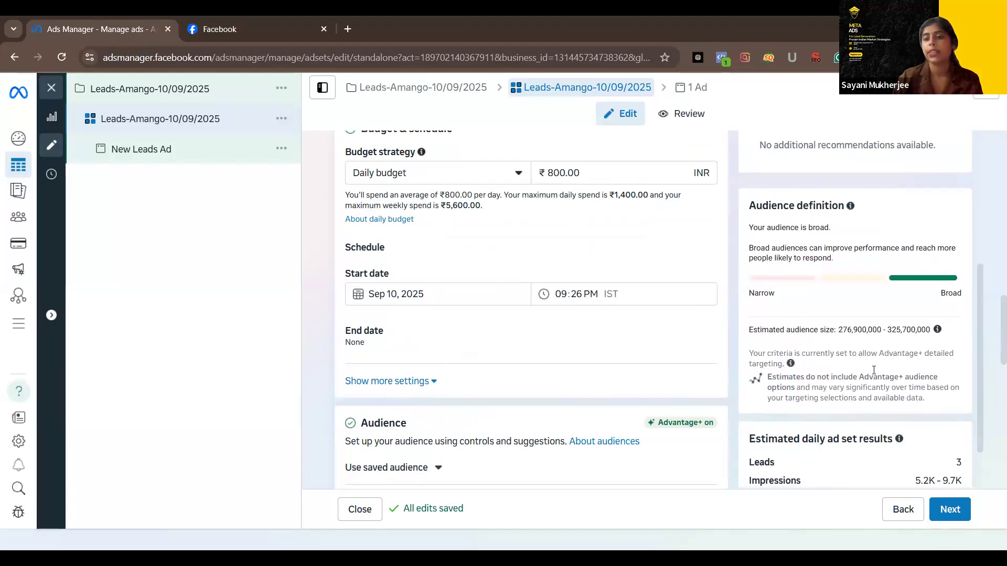
scroll(905, 370, "down", 3)
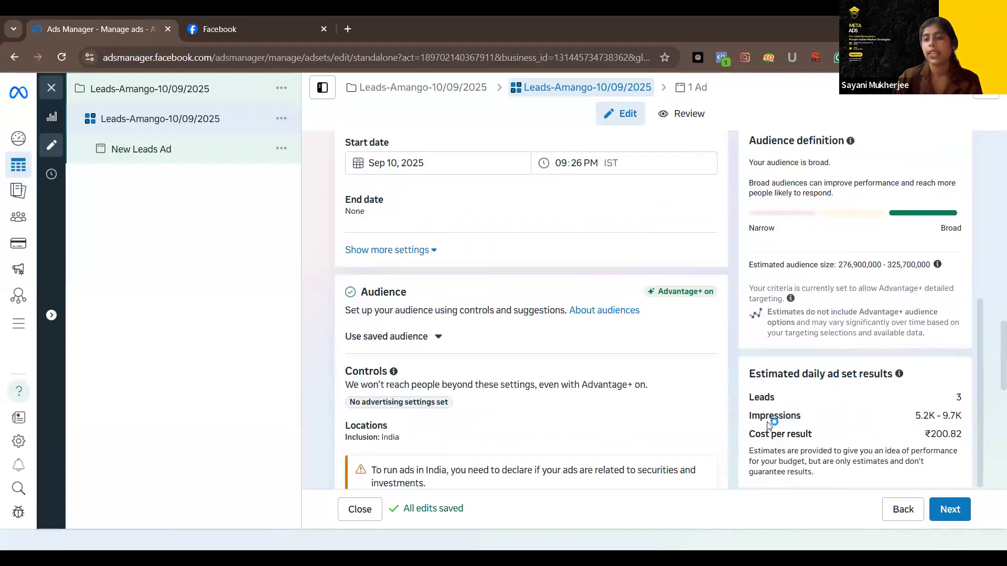
scroll(939, 425, "down", 1)
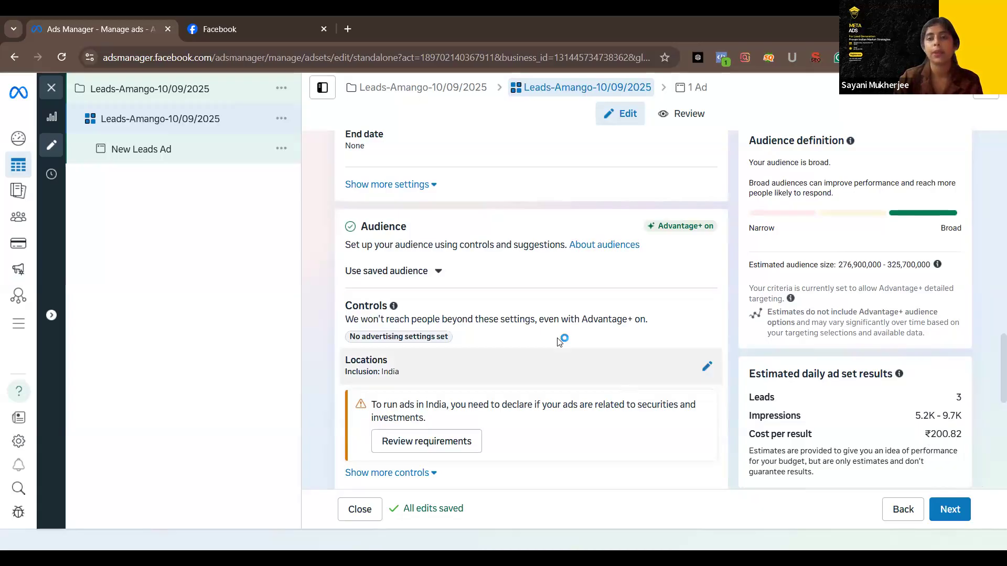
Set the ad set's daily budget to ₹1,000 and check the estimated daily ad set results
scroll(559, 342, "up", 5)
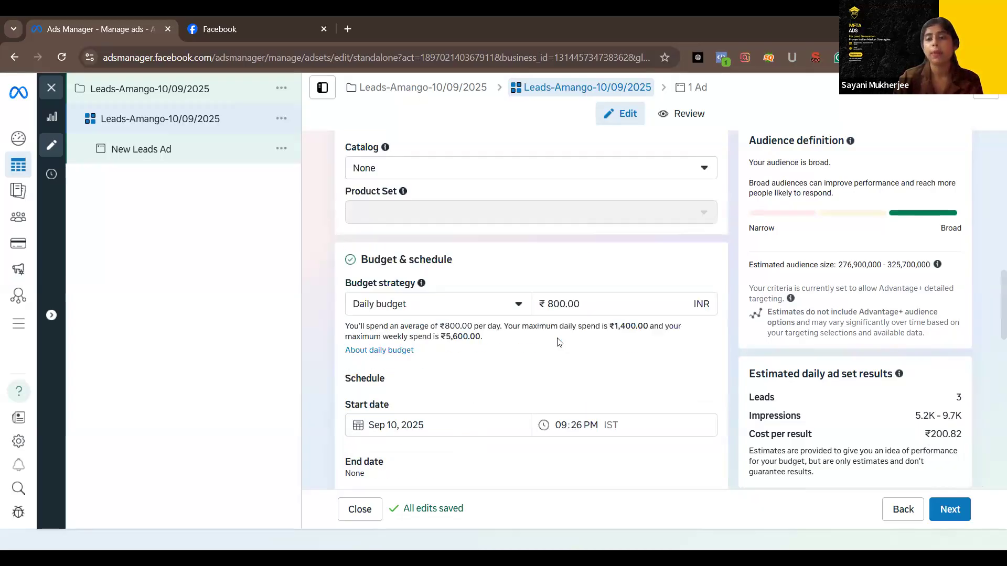
left_click(552, 305)
key("BackSpace")
type("1")
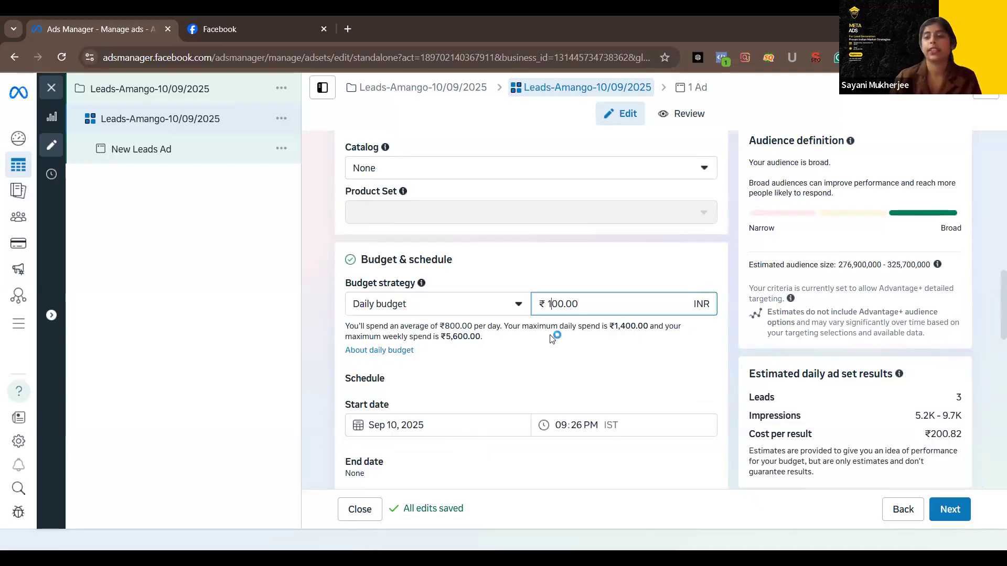
type("0")
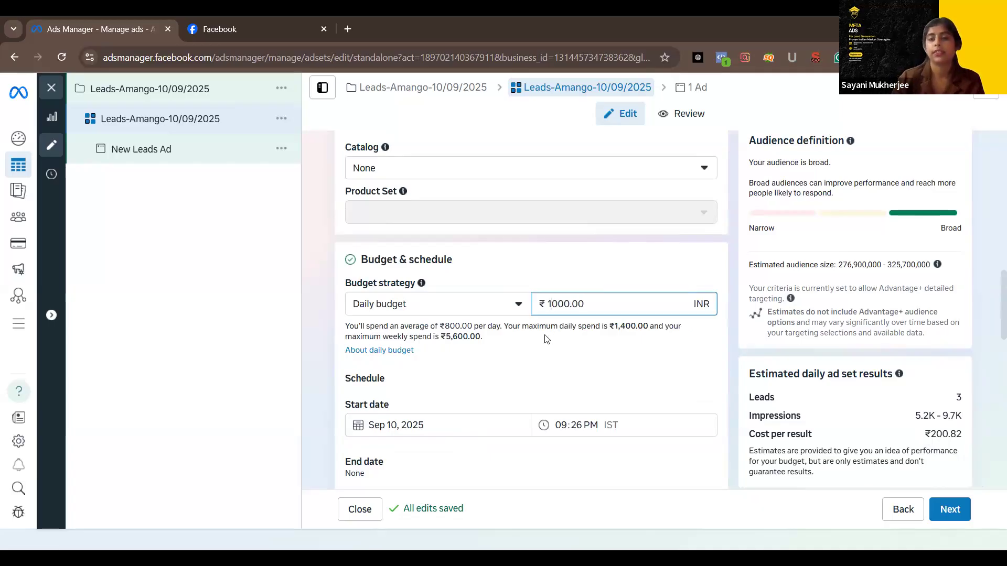
left_click(581, 354)
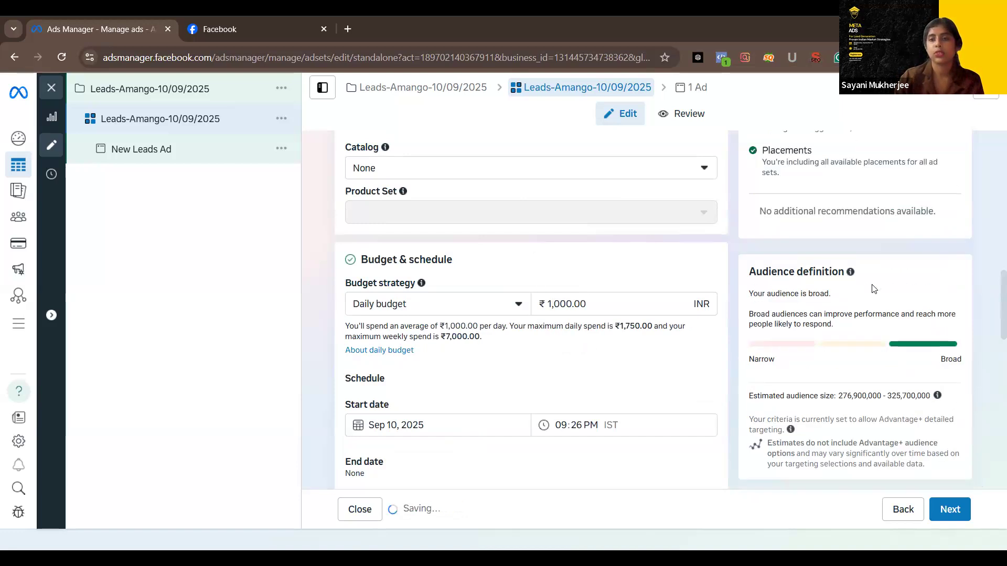
scroll(864, 317, "down", 2)
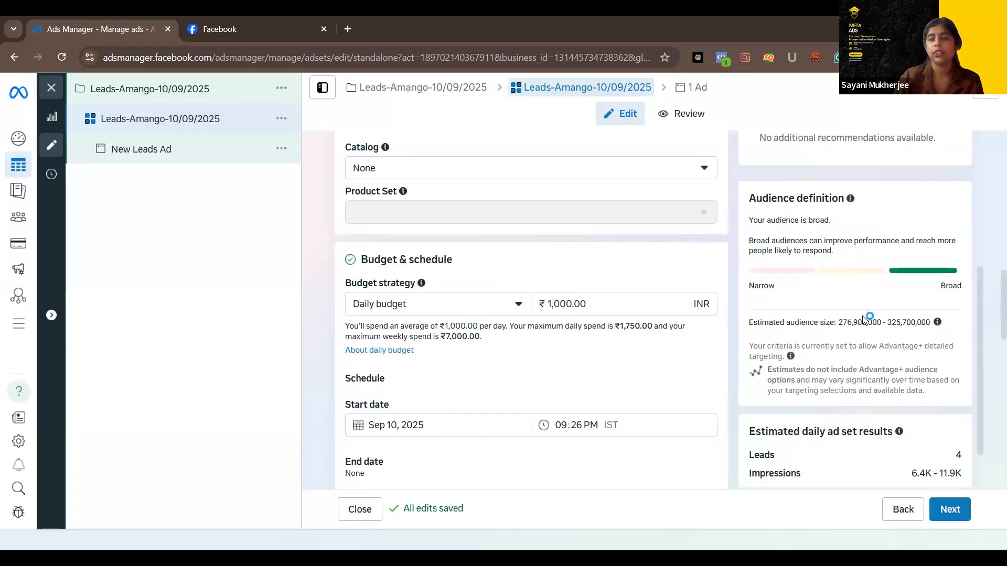
scroll(860, 384, "down", 1)
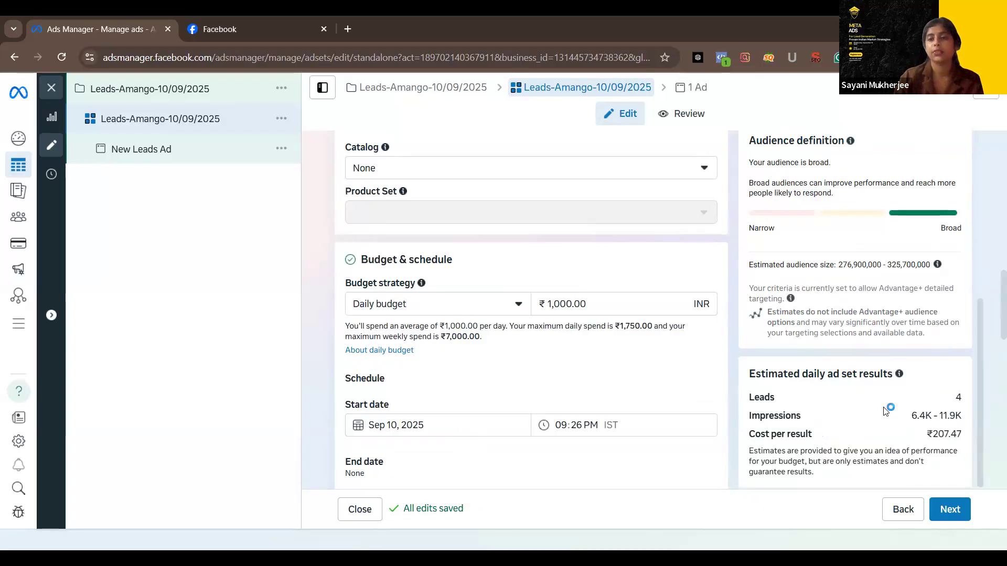
Narrow the ad set's audience location from the whole country to the state of Delhi, India
scroll(885, 411, "down", 2)
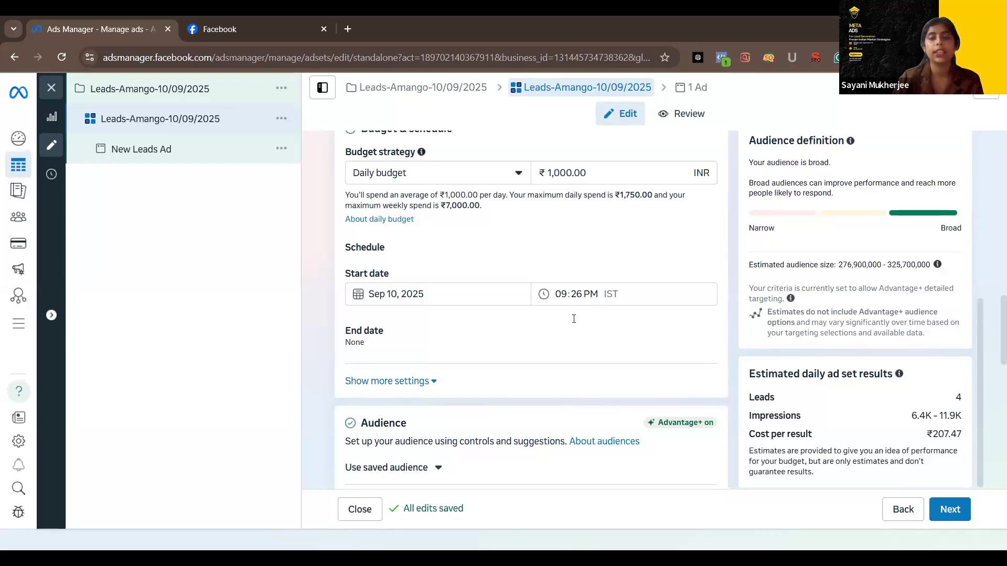
scroll(572, 335, "down", 1)
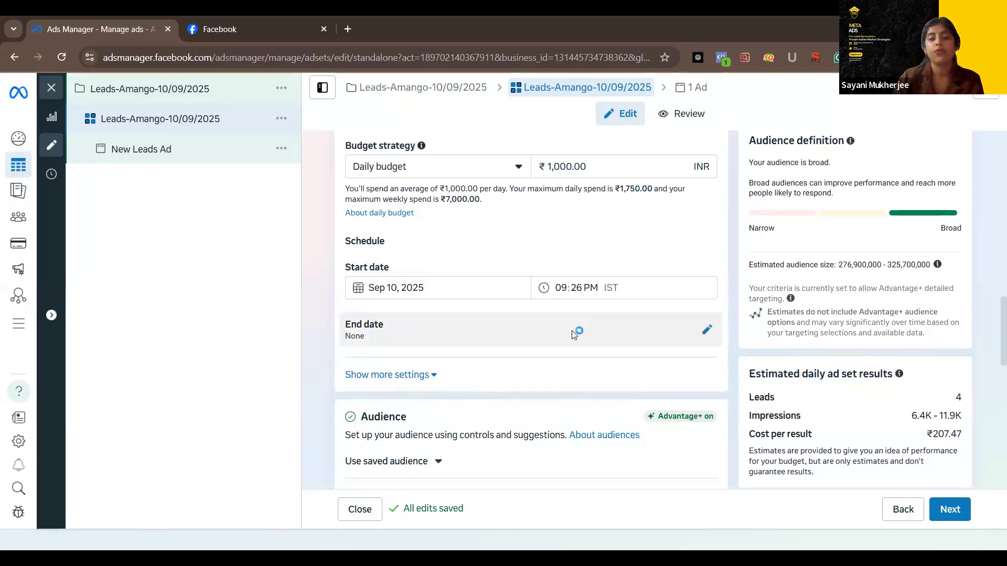
scroll(572, 334, "down", 2)
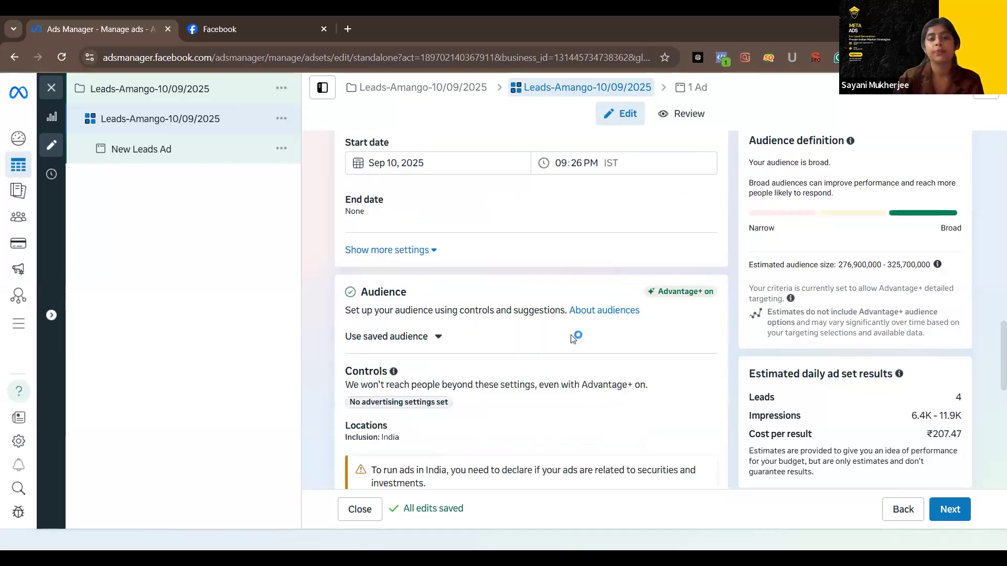
scroll(571, 346, "down", 1)
scroll(569, 357, "down", 1)
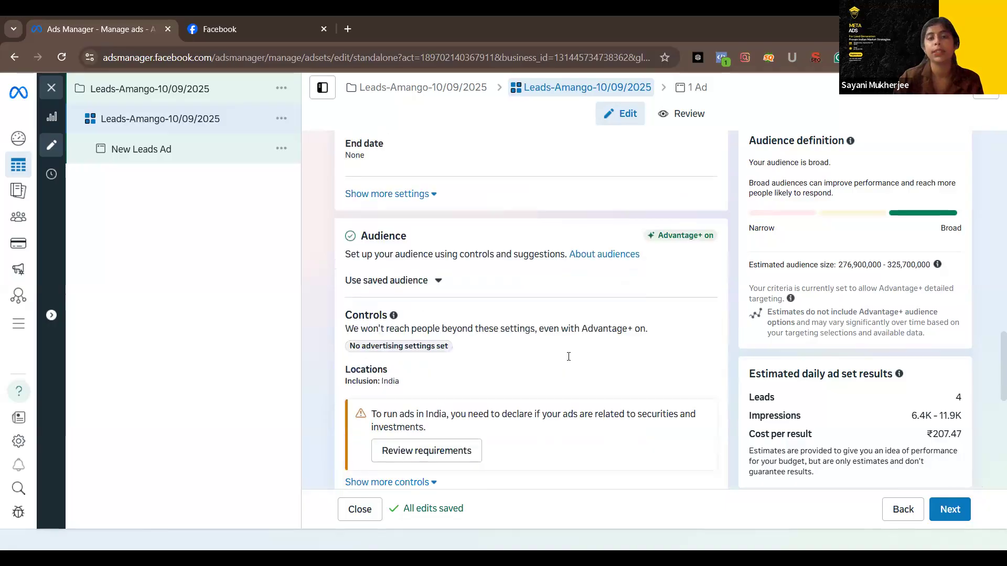
scroll(503, 320, "down", 4)
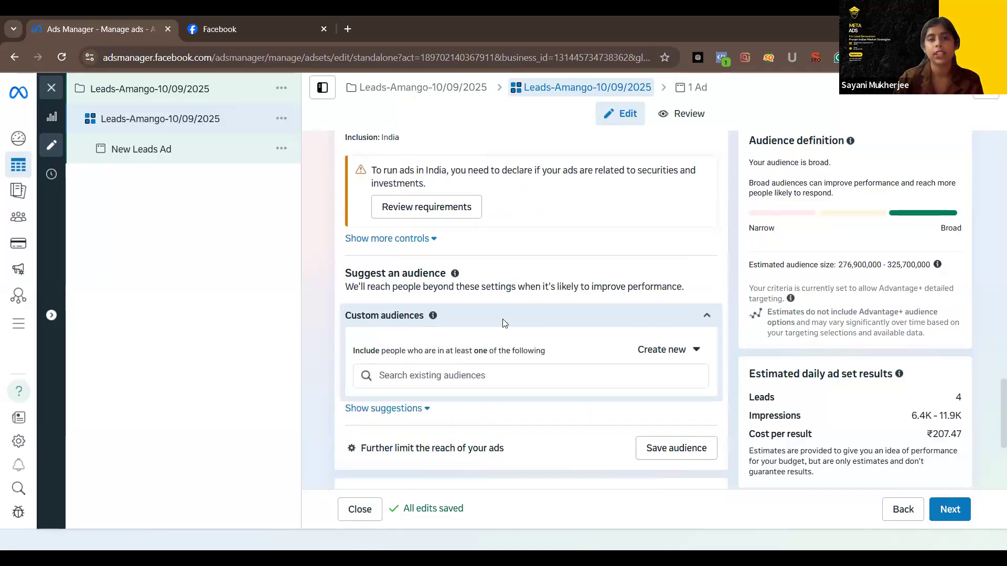
scroll(505, 323, "up", 4)
left_click(706, 369)
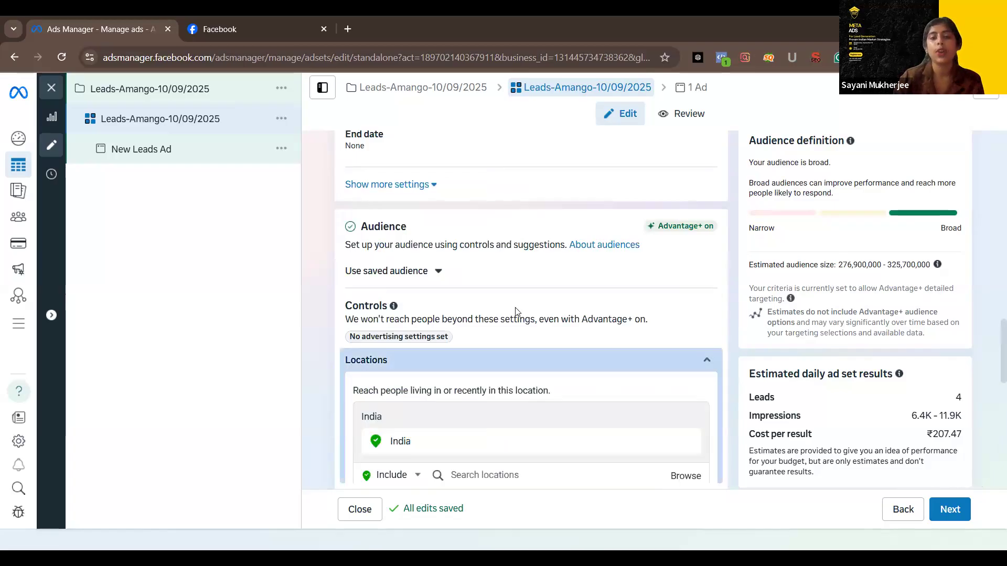
scroll(698, 306, "down", 1)
scroll(684, 313, "down", 2)
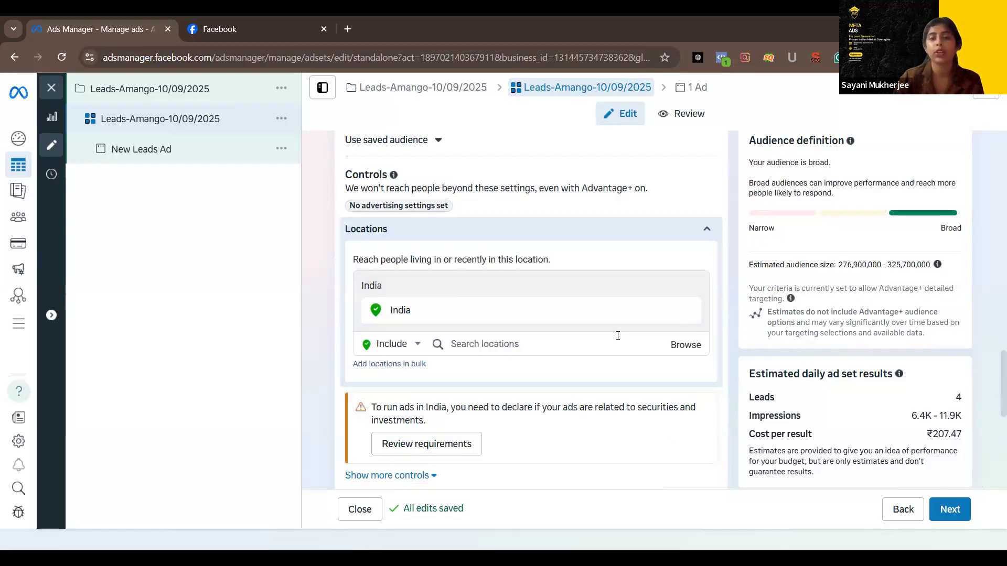
left_click(547, 351)
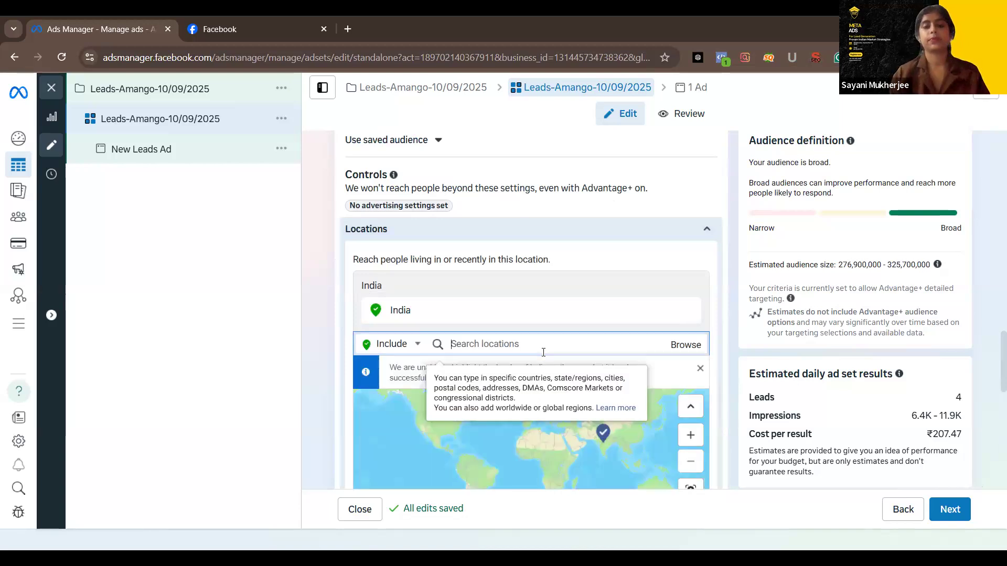
type("Delhi")
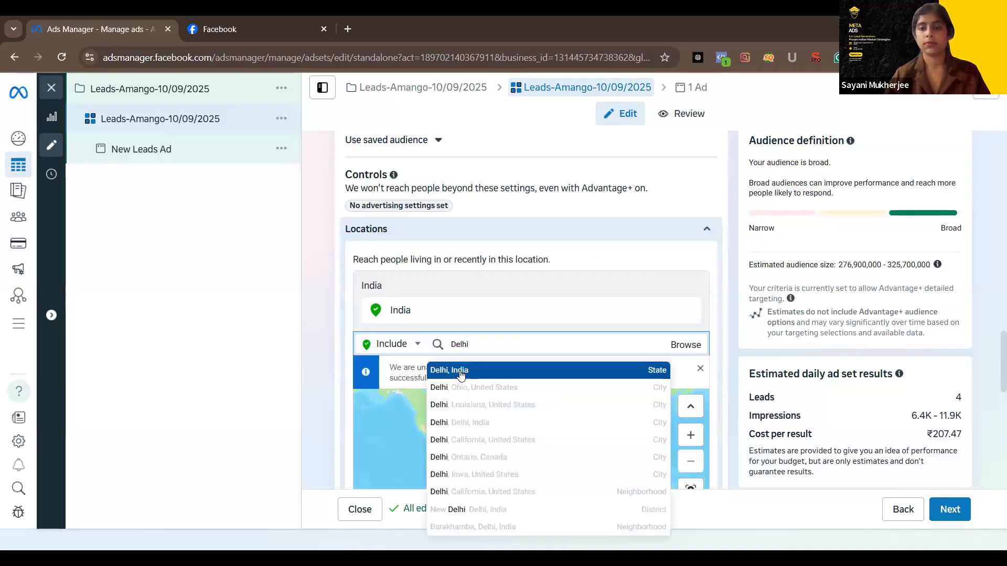
left_click(607, 376)
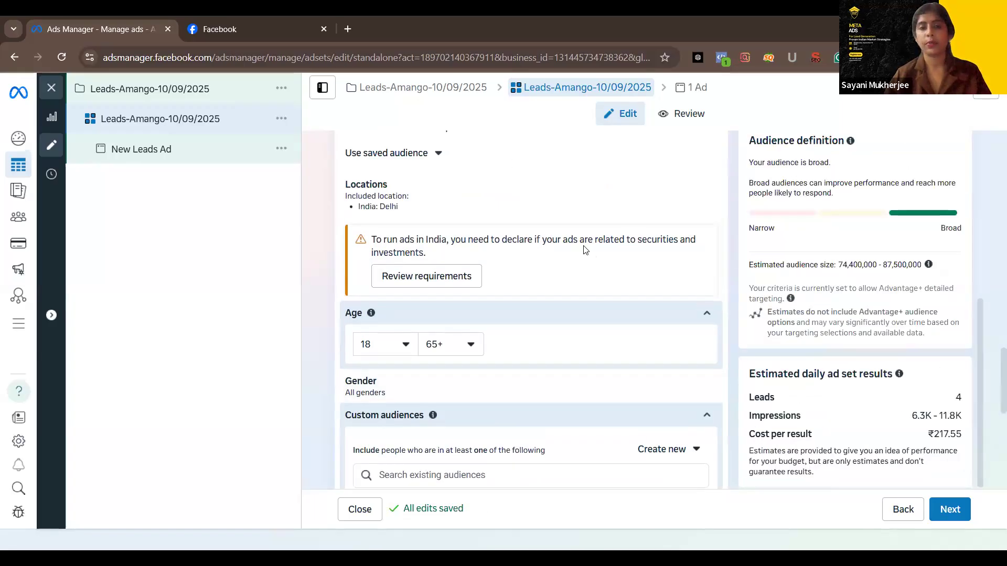
Reopen the audience locations for editing and include the state of West Bengal, India
scroll(584, 251, "down", 1)
scroll(719, 337, "up", 3)
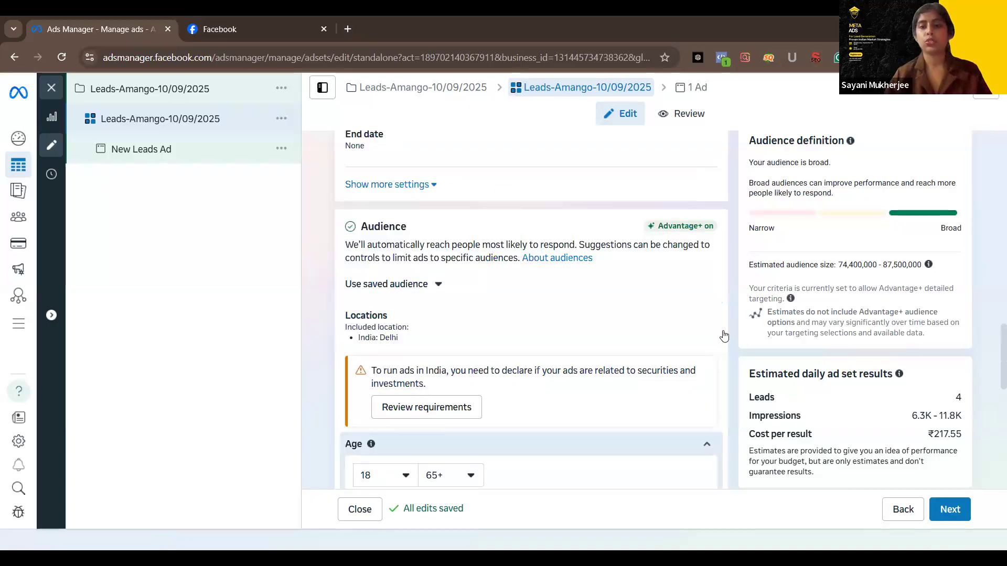
left_click(706, 329)
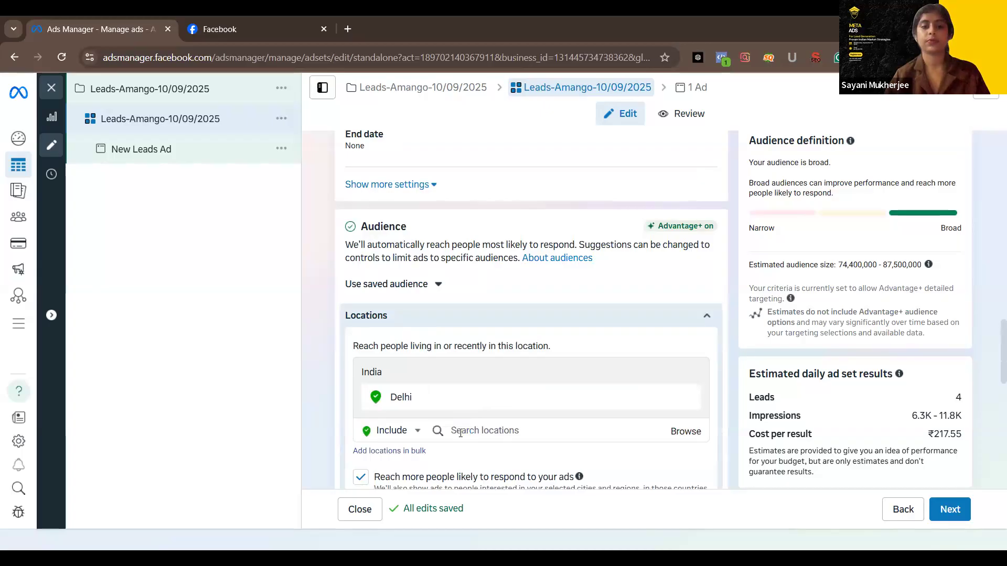
left_click(460, 433)
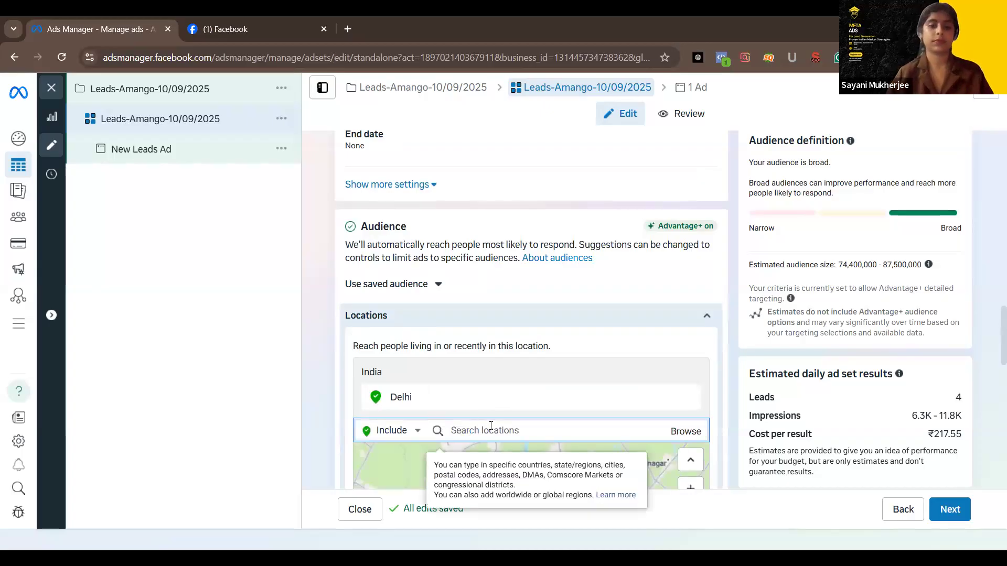
type("West")
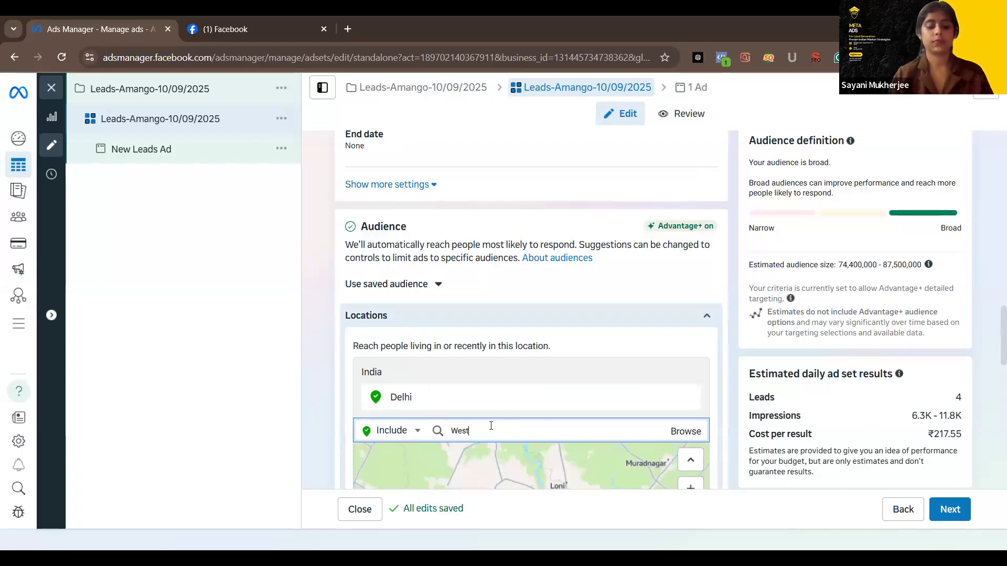
type(" Bengal")
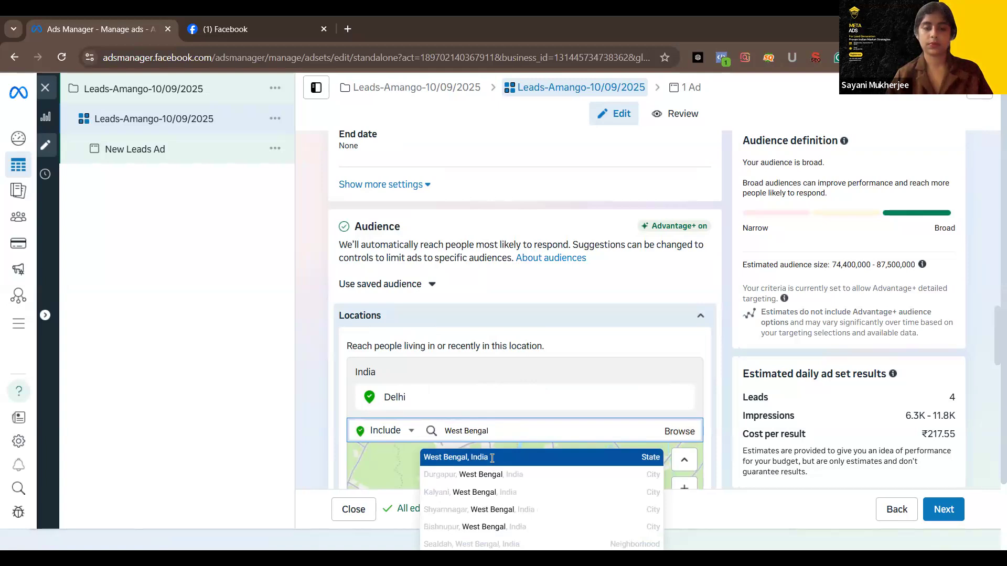
left_click(491, 458)
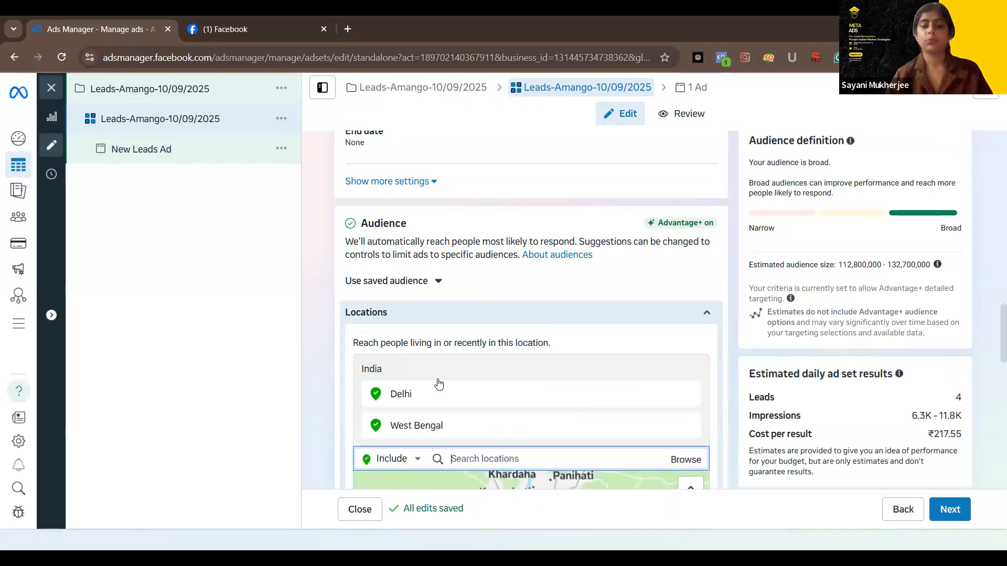
Include the state of Karnataka, India, in the audience locations and check the updated audience estimates
scroll(501, 264, "down", 3)
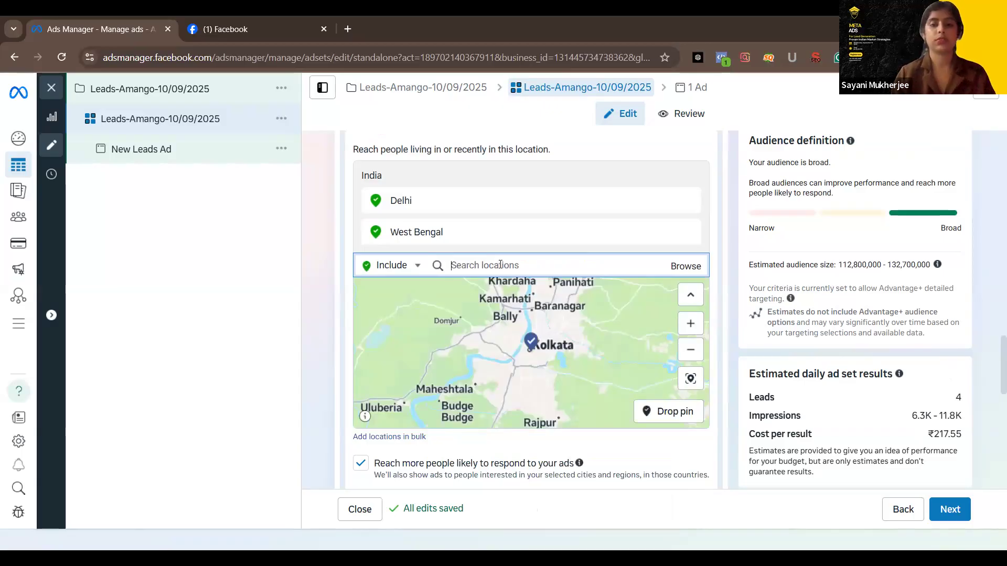
type("Karn")
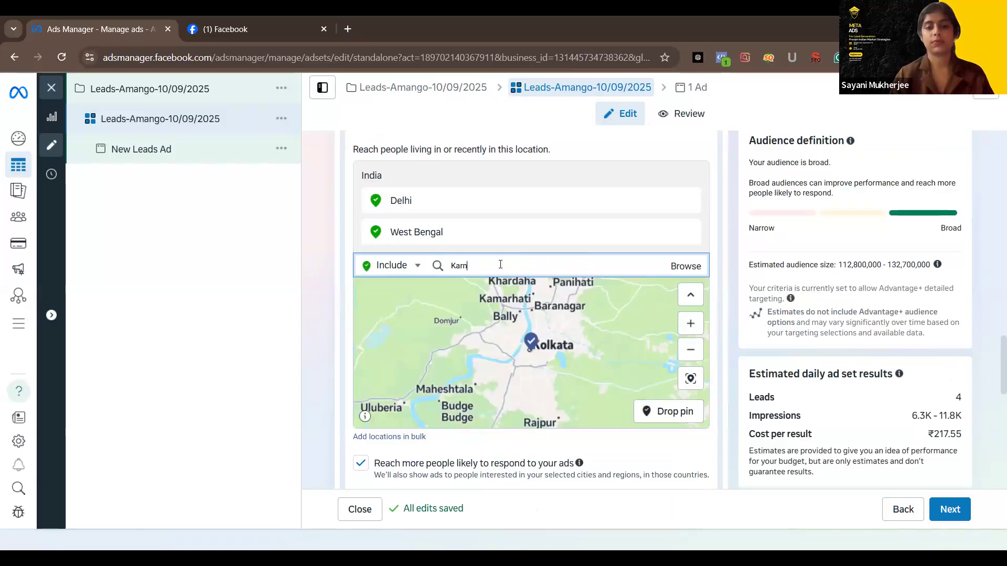
type("ataka")
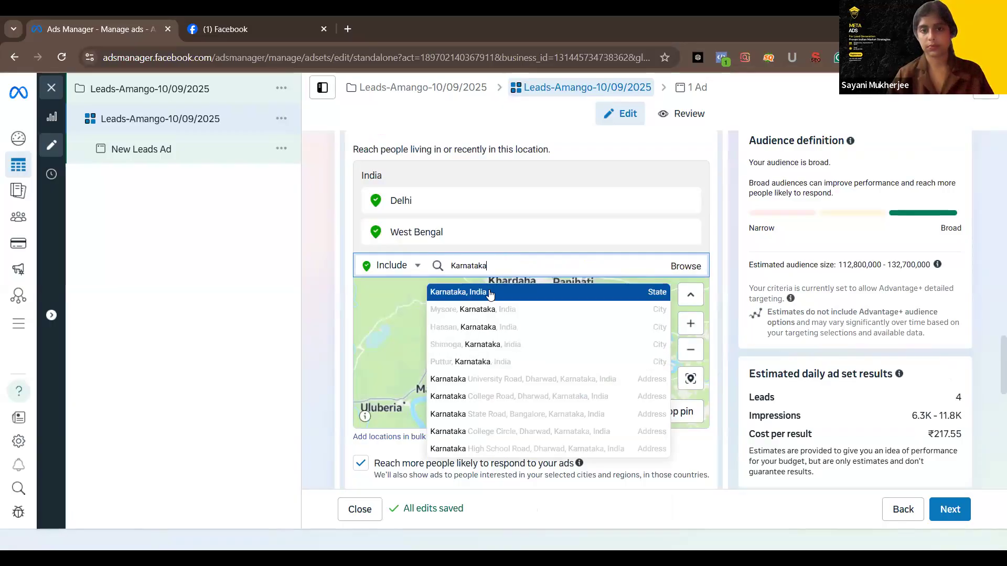
left_click(489, 292)
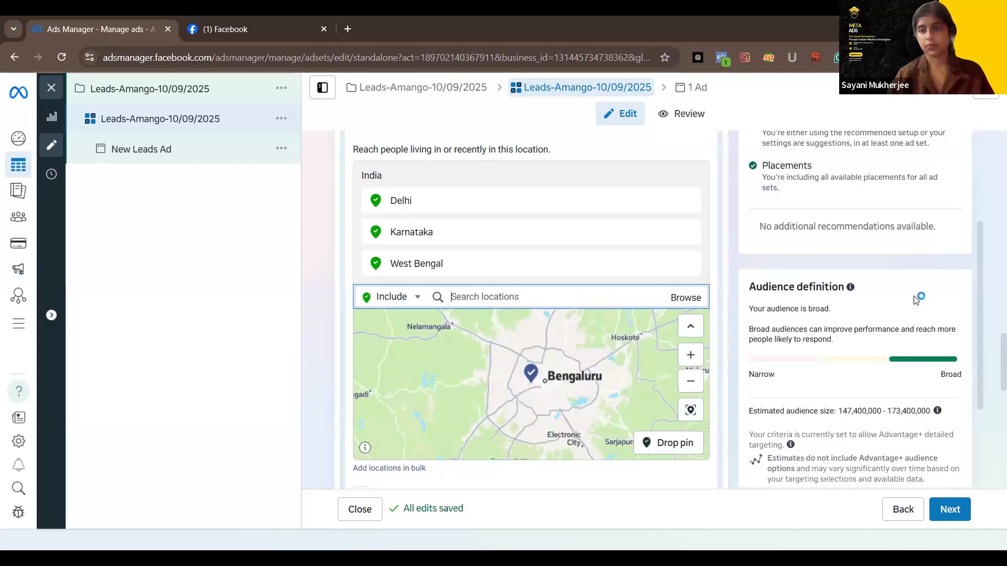
scroll(916, 299, "down", 3)
scroll(670, 371, "down", 5)
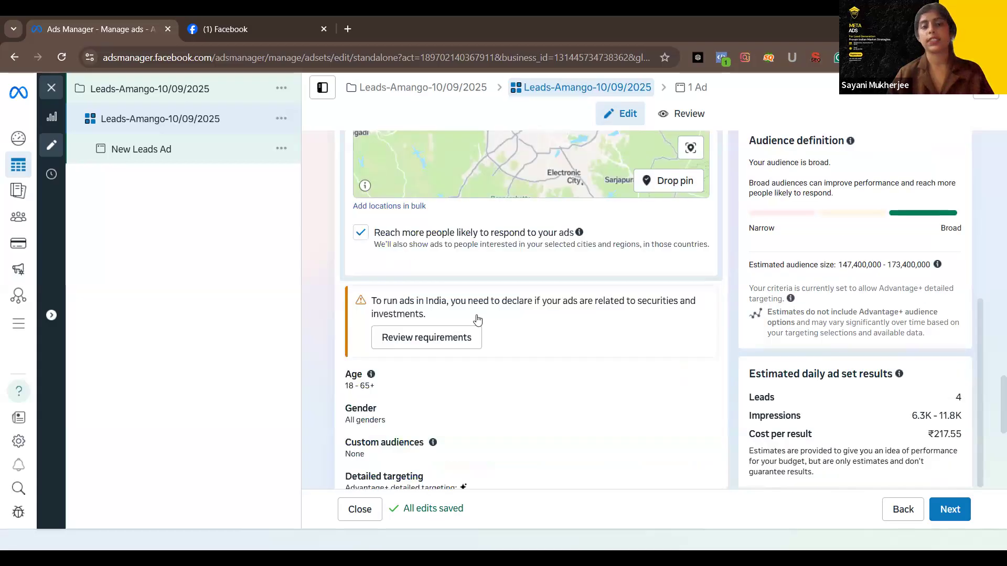
Open the ad set's audience age range for editing and set the minimum age to 25
scroll(571, 299, "down", 1)
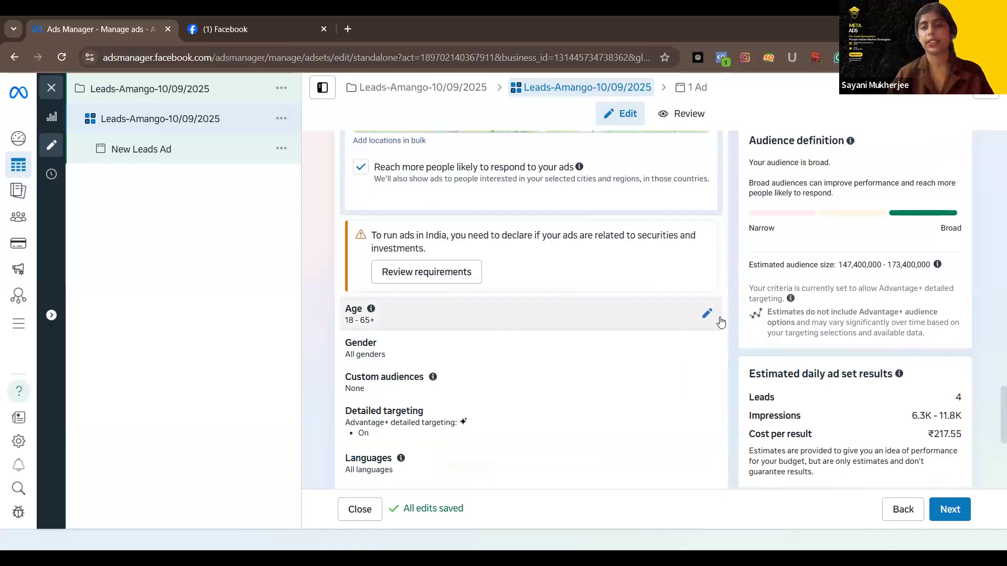
scroll(642, 311, "down", 5)
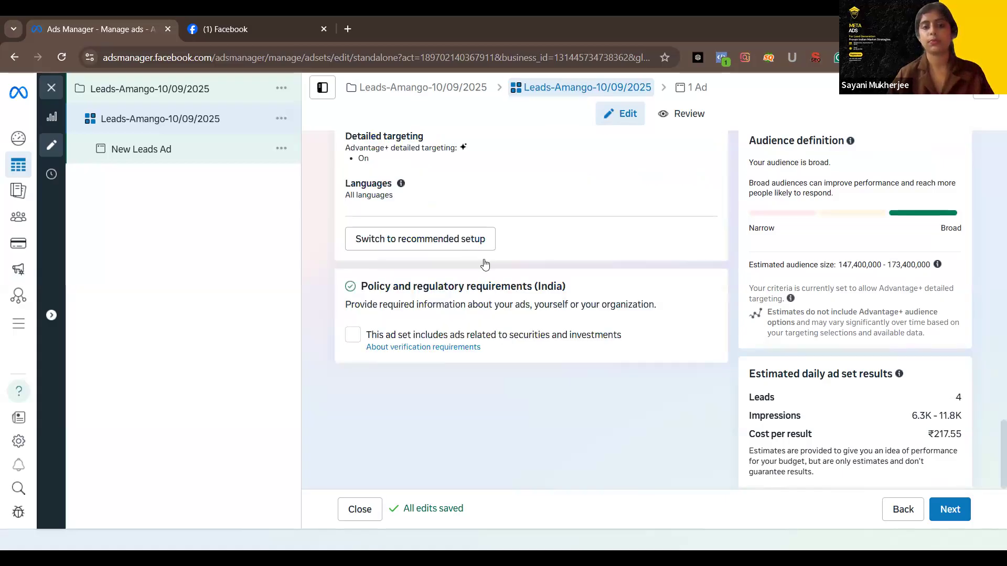
scroll(410, 171, "up", 2)
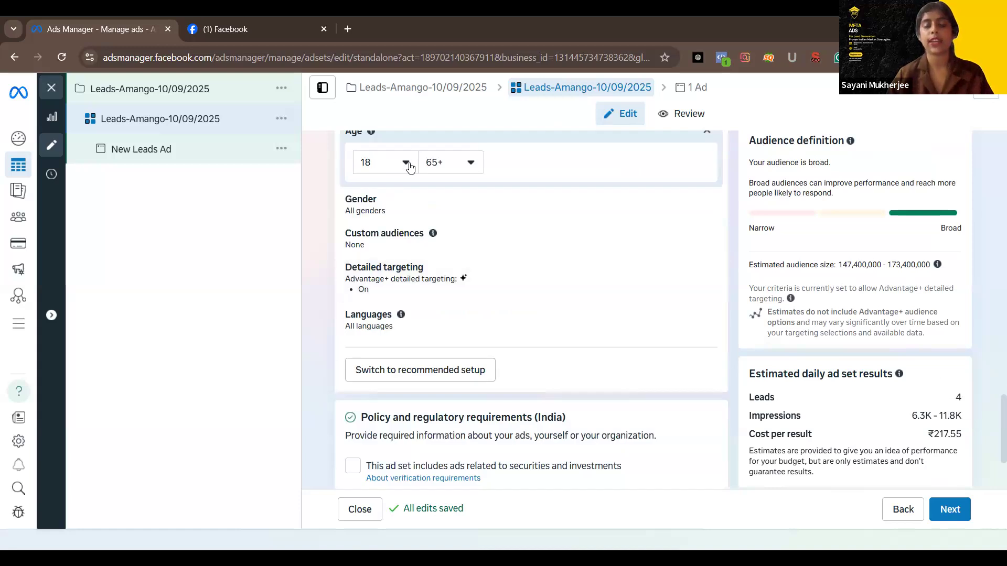
left_click(394, 163)
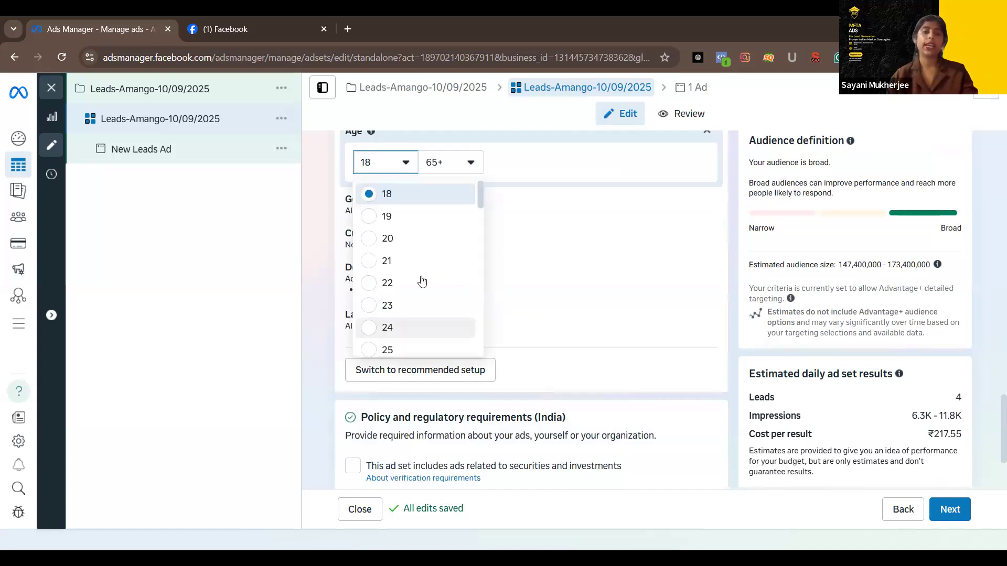
scroll(387, 270, "down", 1)
scroll(383, 291, "down", 1)
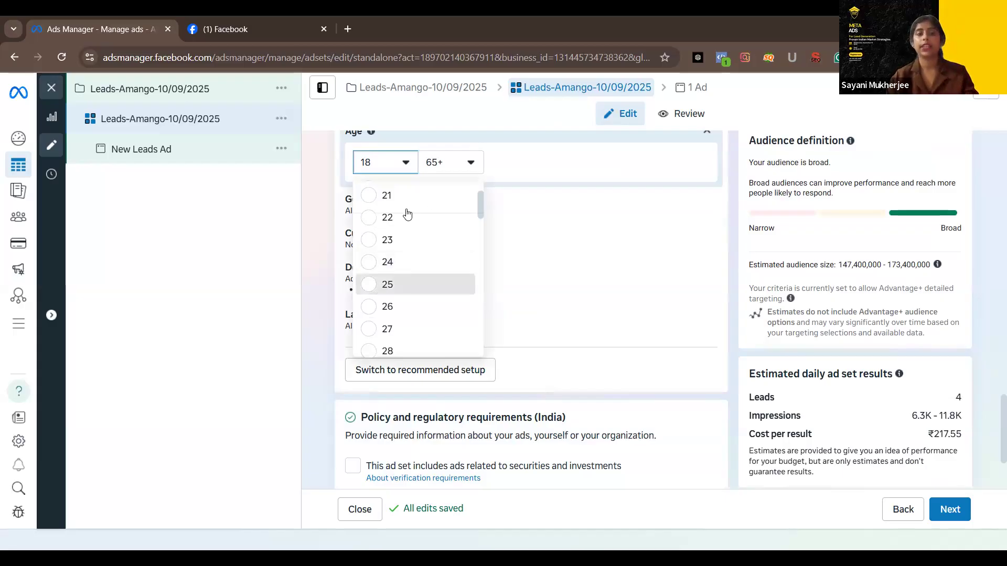
Set the audience's maximum age to 50 and look over the remaining audience settings
left_click(454, 173)
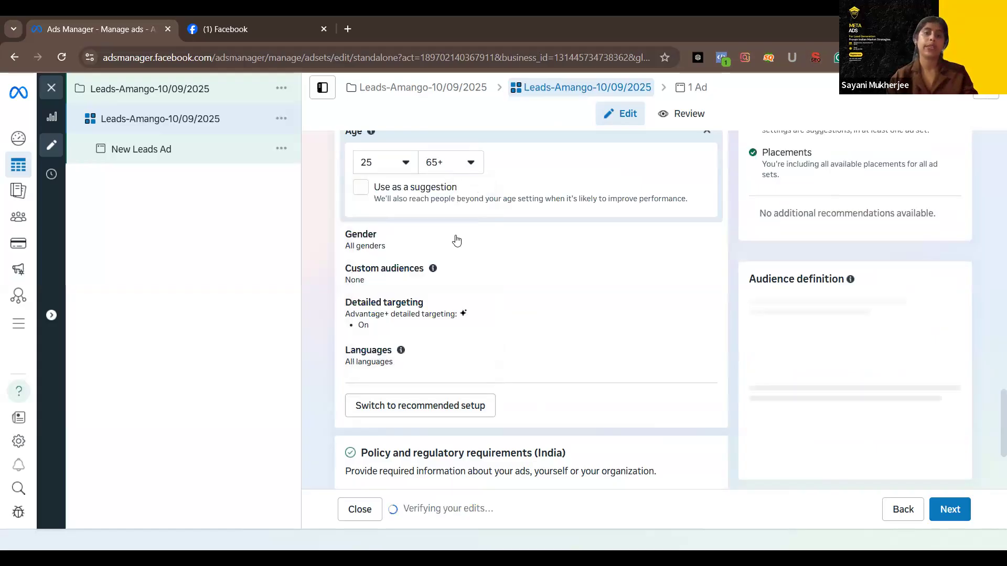
scroll(447, 267, "up", 3)
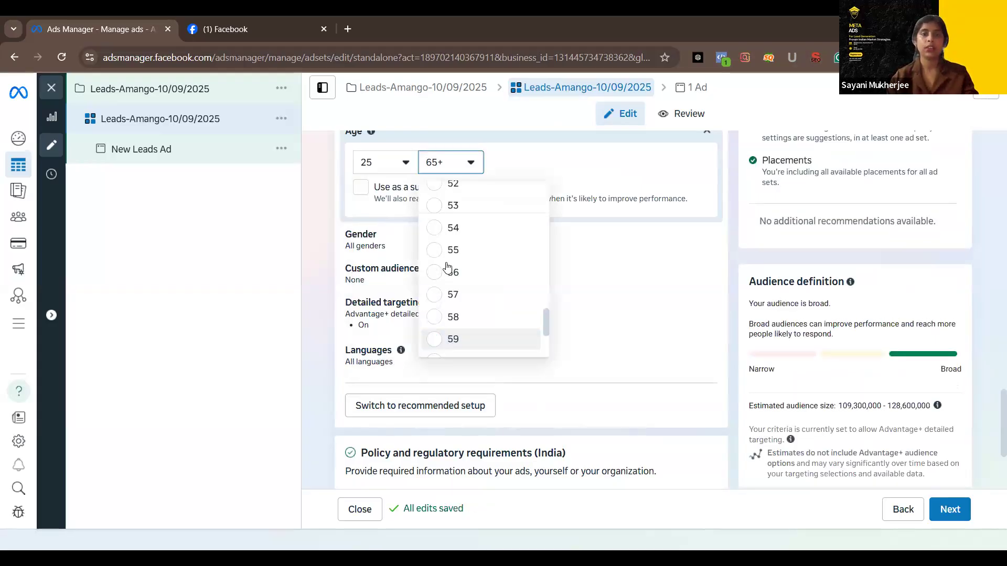
scroll(447, 267, "down", 2)
scroll(447, 267, "up", 3)
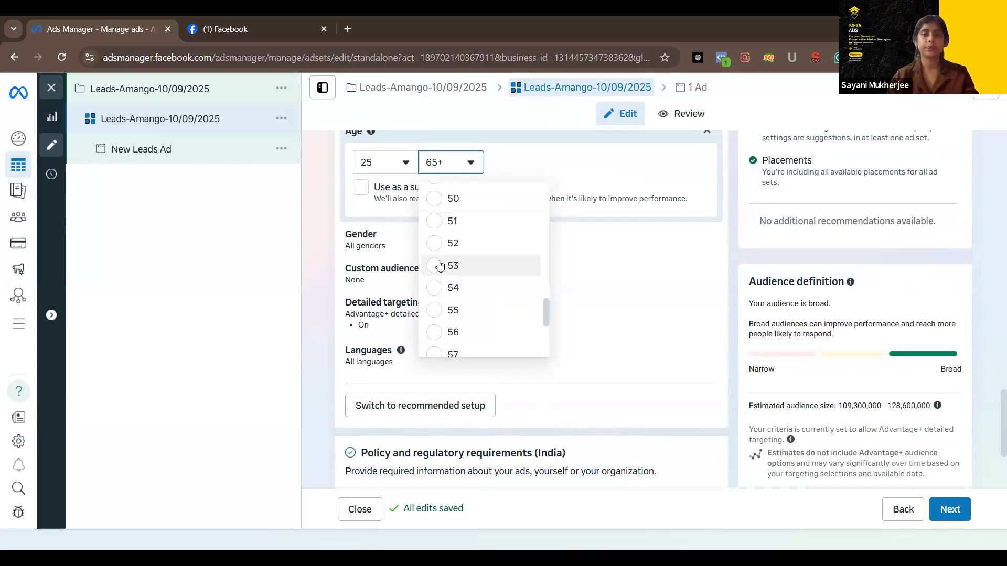
scroll(440, 266, "up", 2)
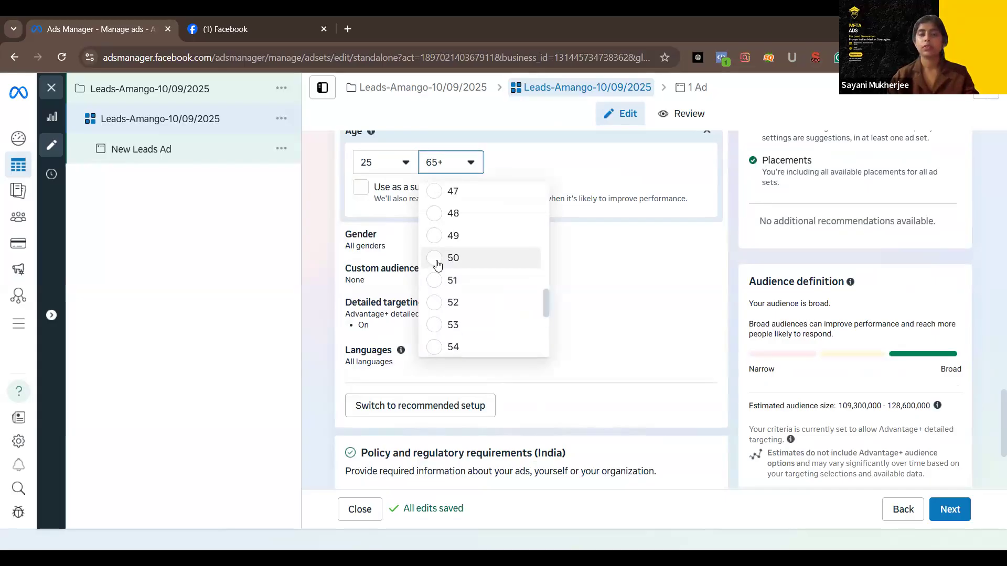
left_click(438, 265)
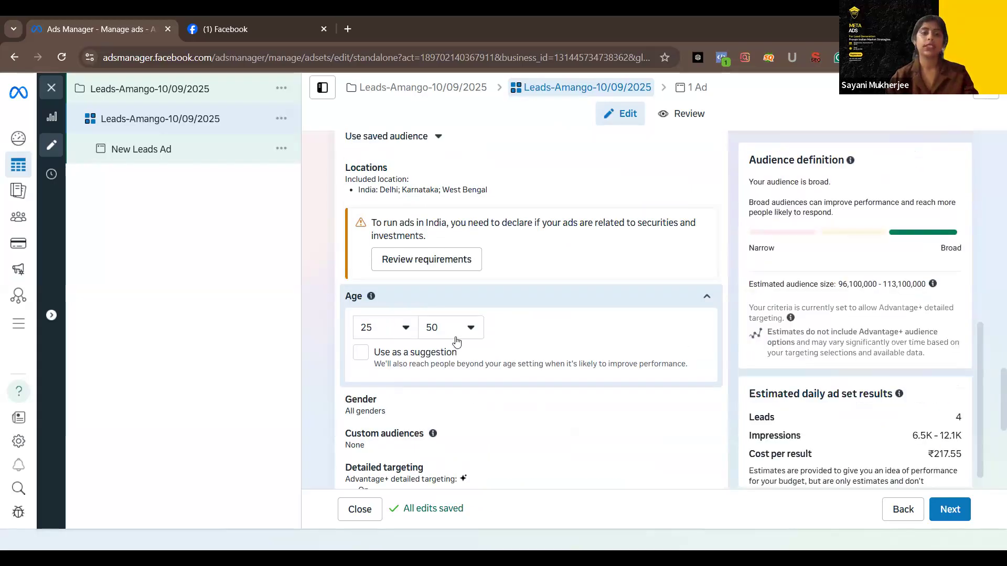
scroll(456, 374, "down", 2)
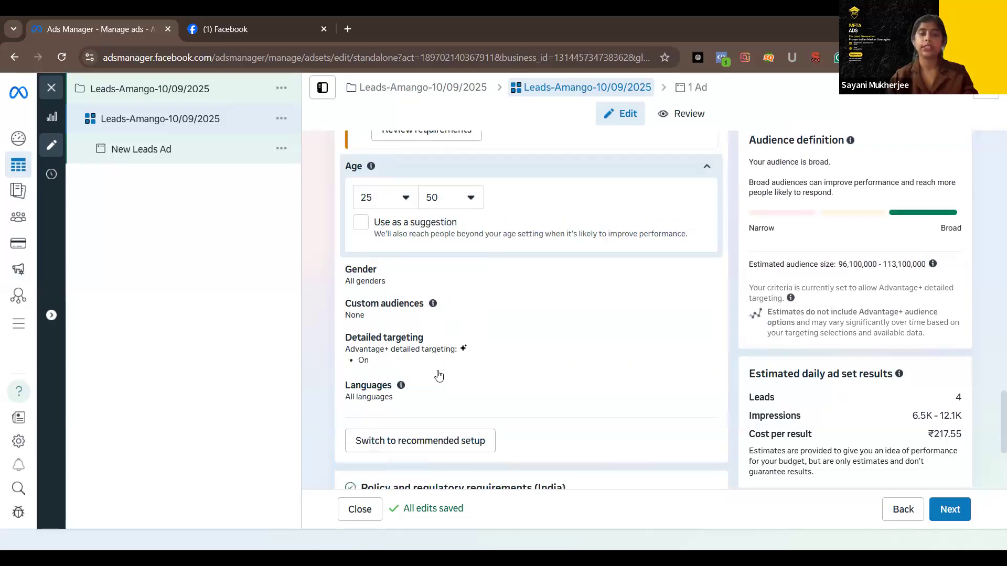
scroll(438, 376, "up", 1)
scroll(469, 212, "up", 1)
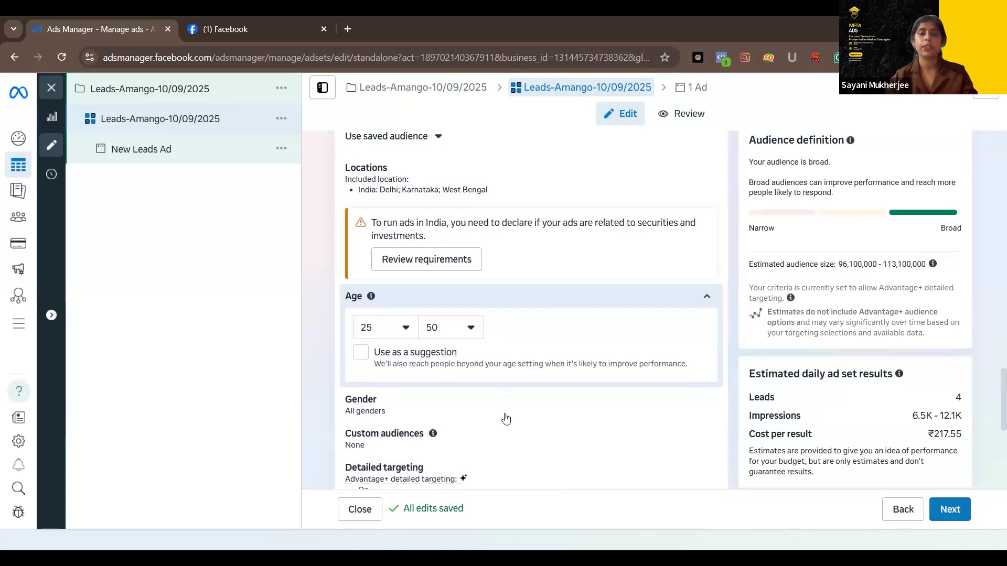
Search detailed targeting for "Business man", order the suggestions by size and include the interest Management (business & finance)
scroll(537, 312, "down", 3)
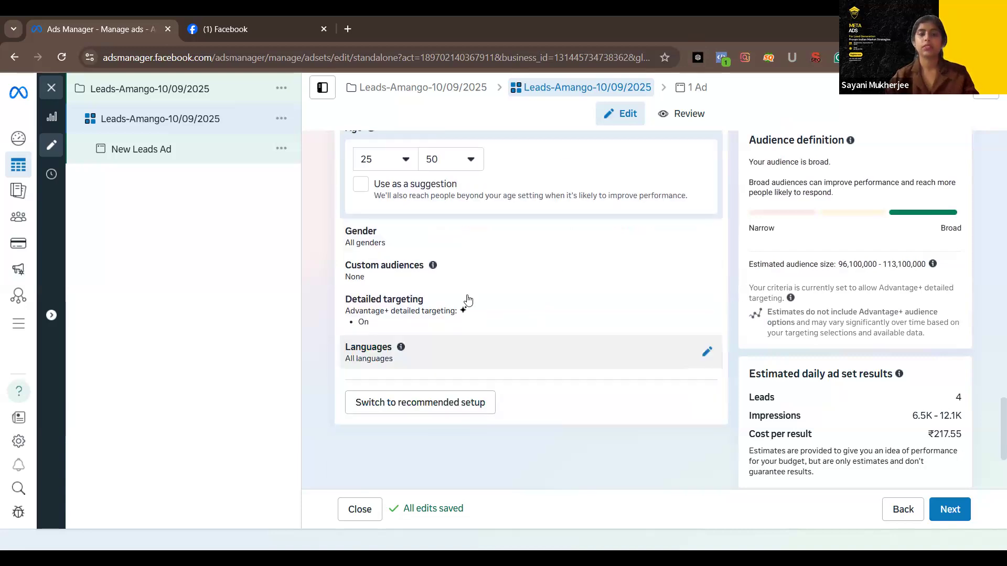
scroll(438, 313, "down", 3)
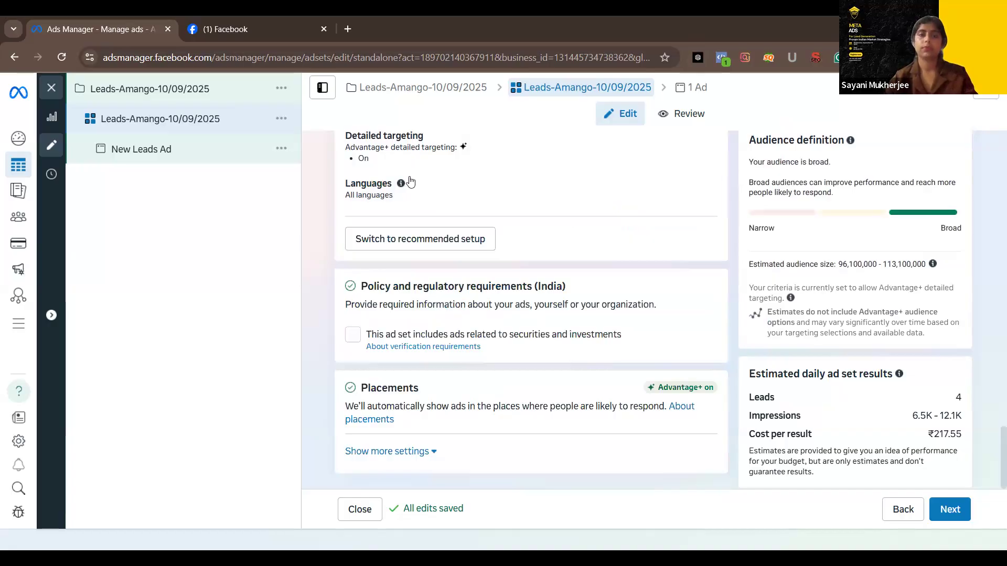
scroll(577, 212, "up", 1)
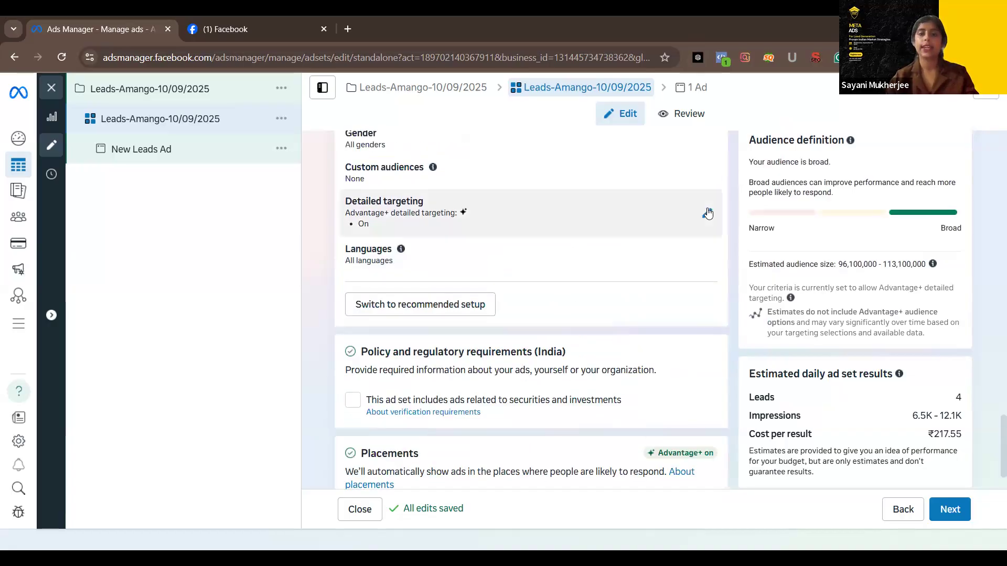
left_click(708, 213)
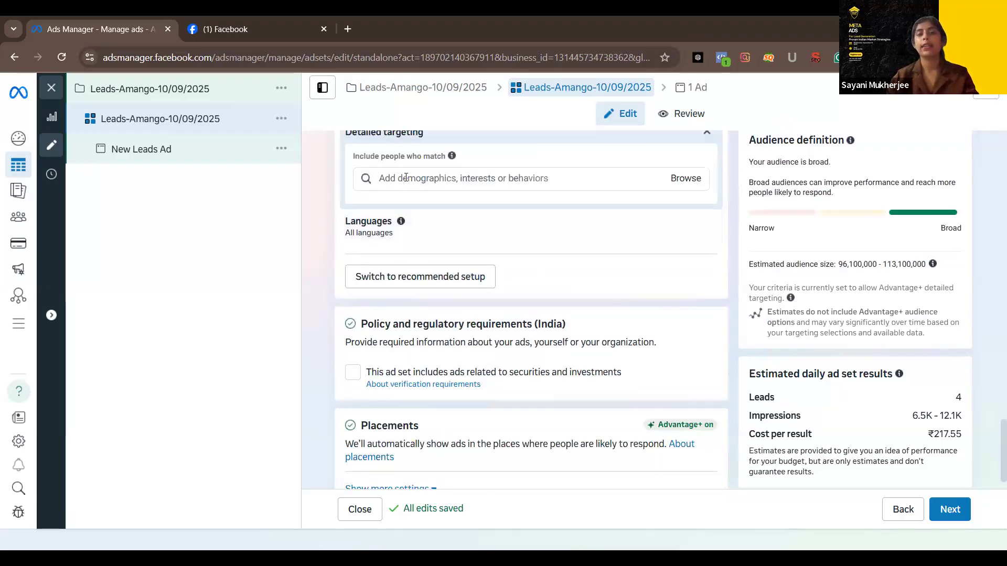
left_click(501, 181)
type("Bu")
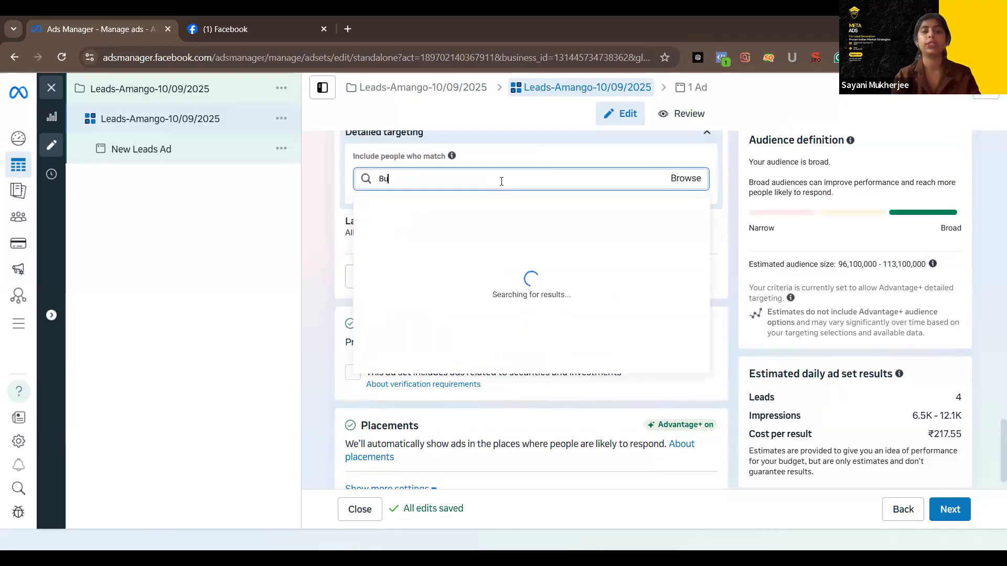
type("siness man")
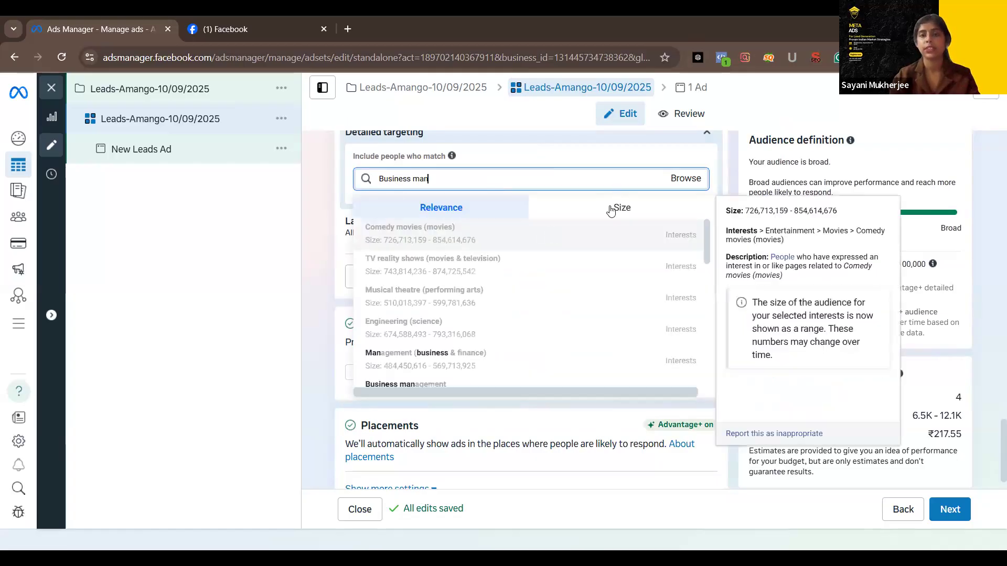
left_click(611, 210)
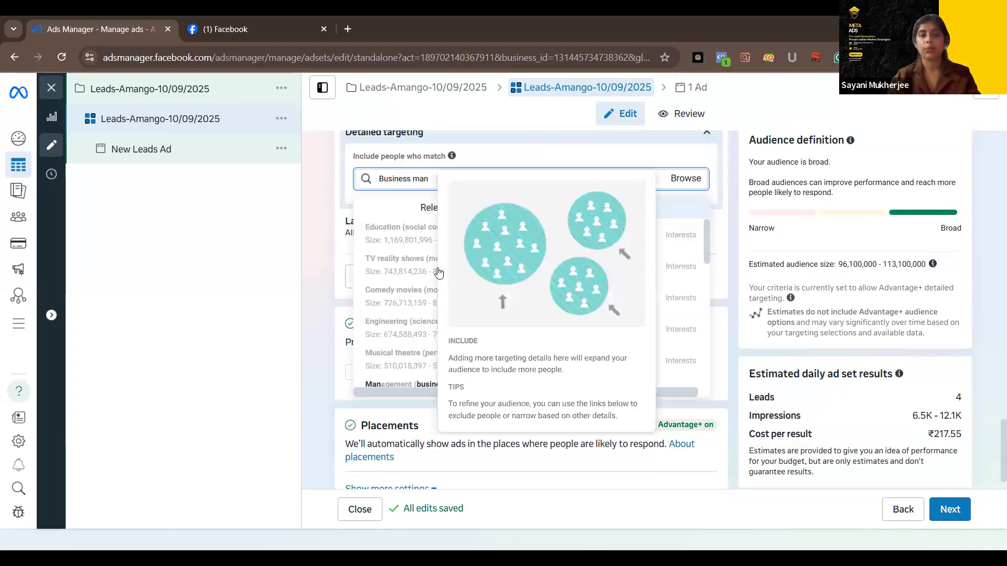
scroll(439, 292, "down", 3)
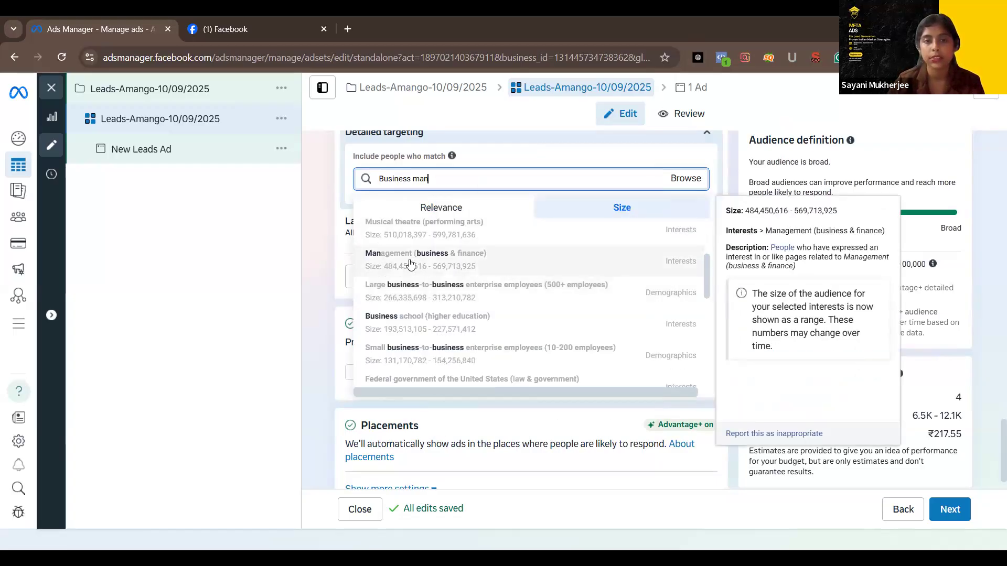
left_click(410, 264)
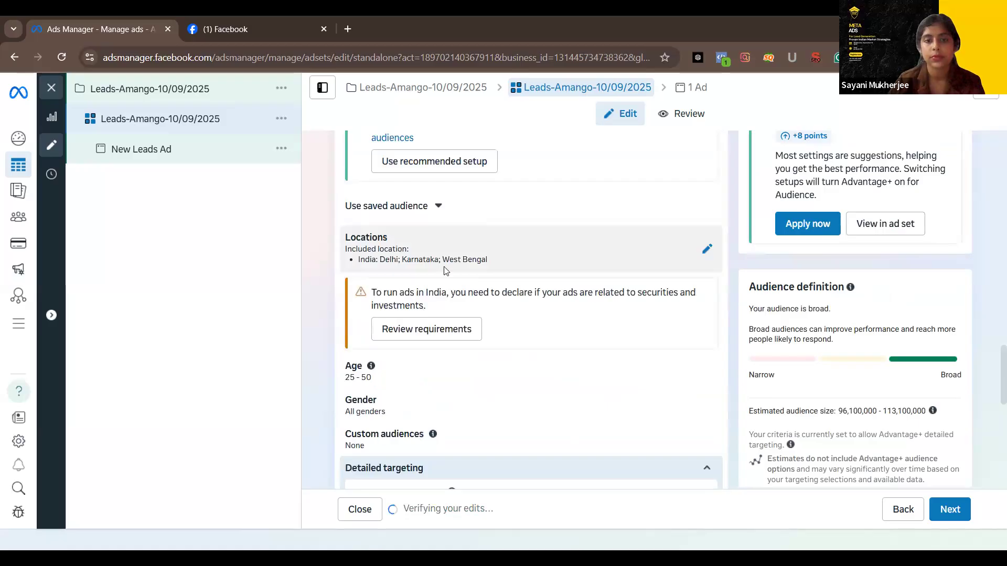
Search detailed targeting for "busines" and include the interest Business-to-business (business & finance)
scroll(445, 268, "down", 5)
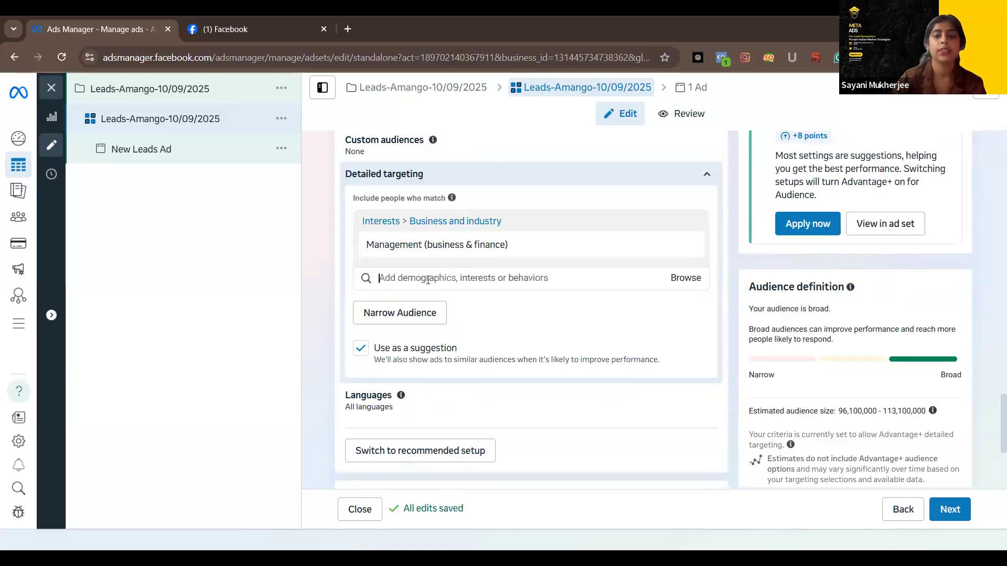
left_click(428, 280)
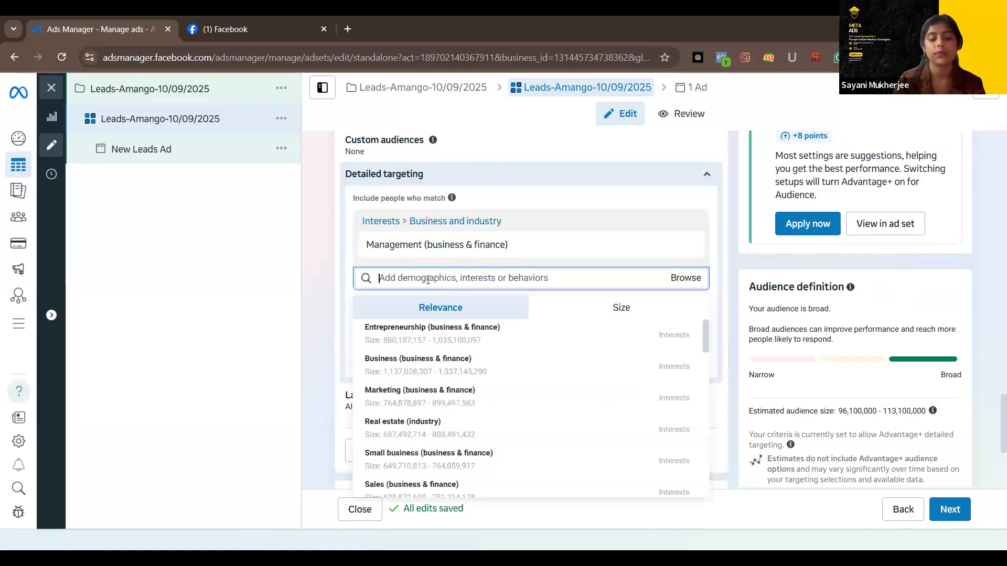
type("bus")
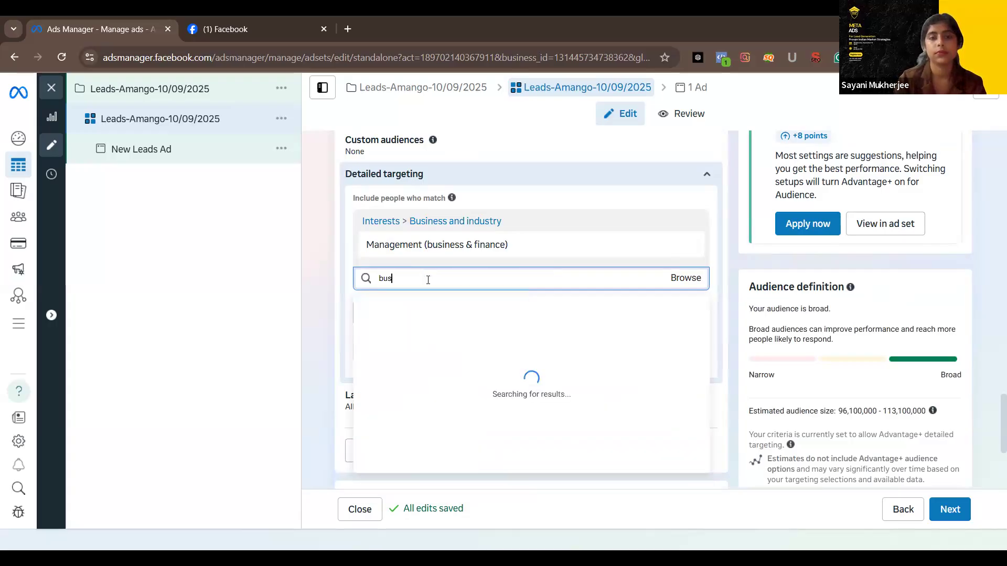
type("ines")
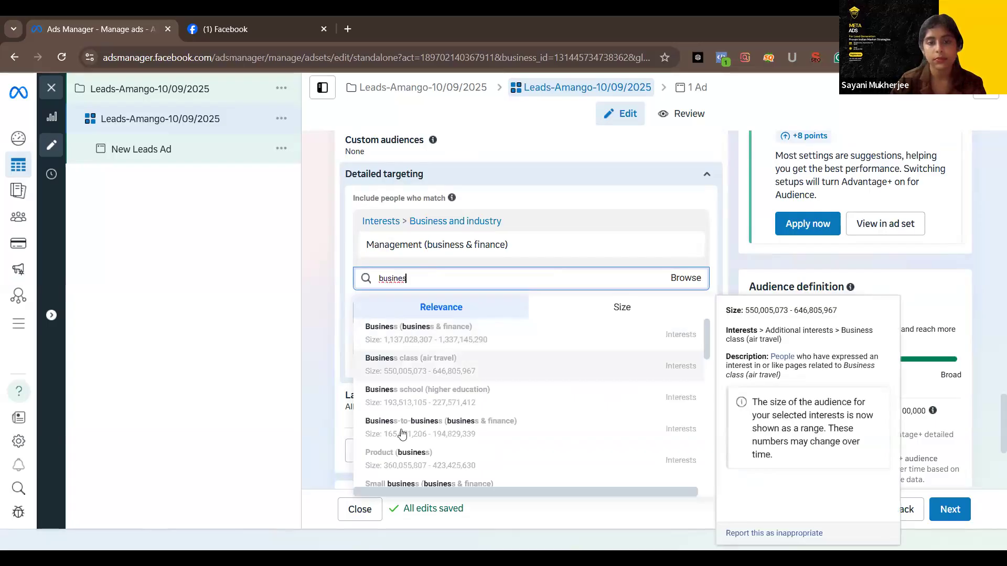
left_click(425, 429)
left_click(521, 369)
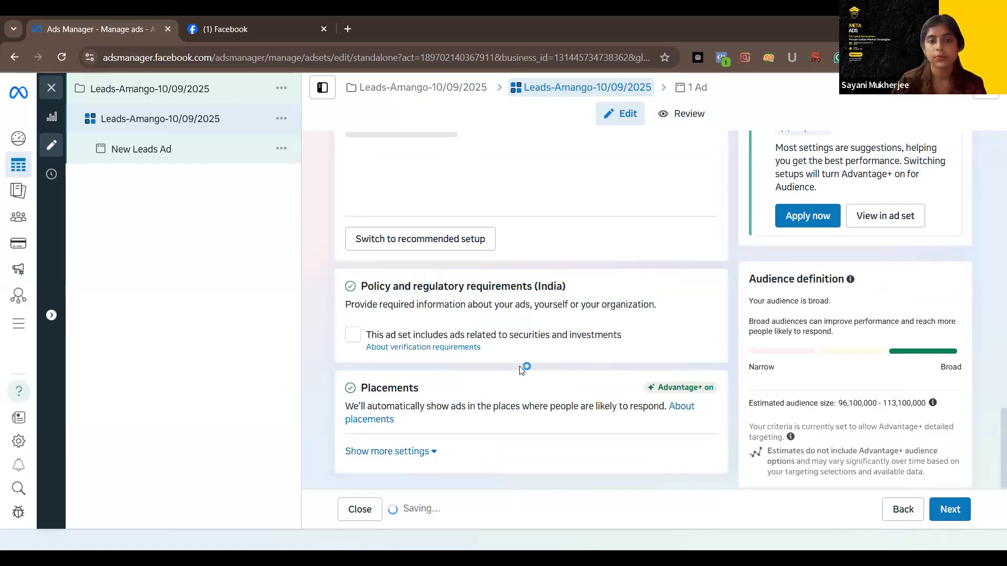
scroll(449, 367, "down", 3)
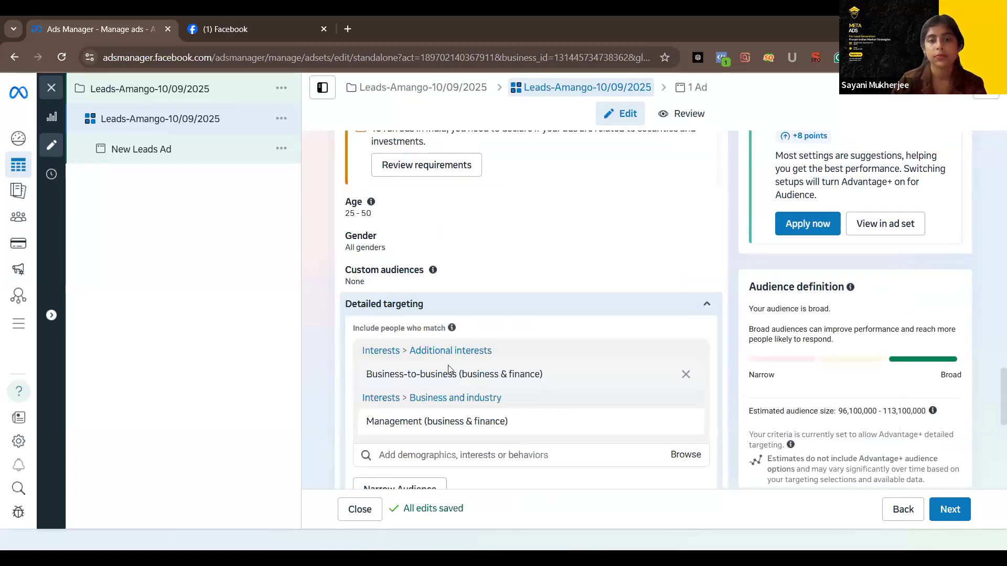
scroll(448, 367, "up", 1)
left_click(394, 418)
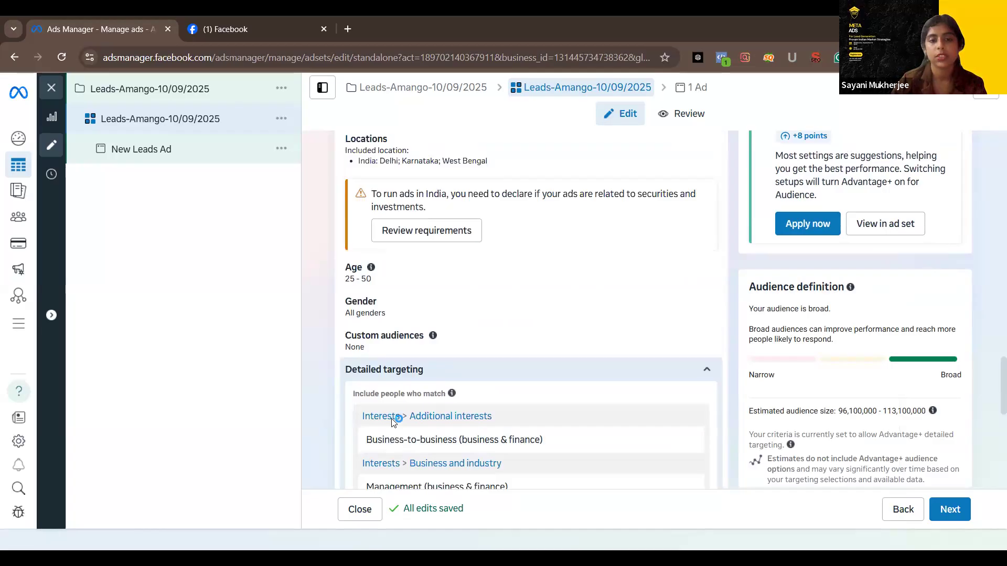
Search detailed targeting for "salon", include the interest Beauty salons (cosmetics), and check the audience definition and estimated daily results
scroll(480, 322, "down", 3)
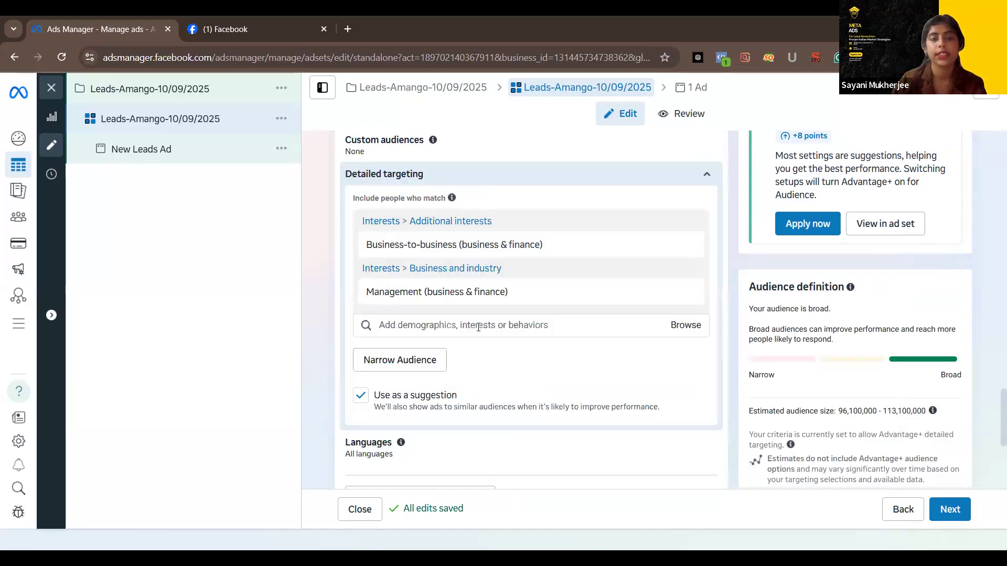
left_click(478, 328)
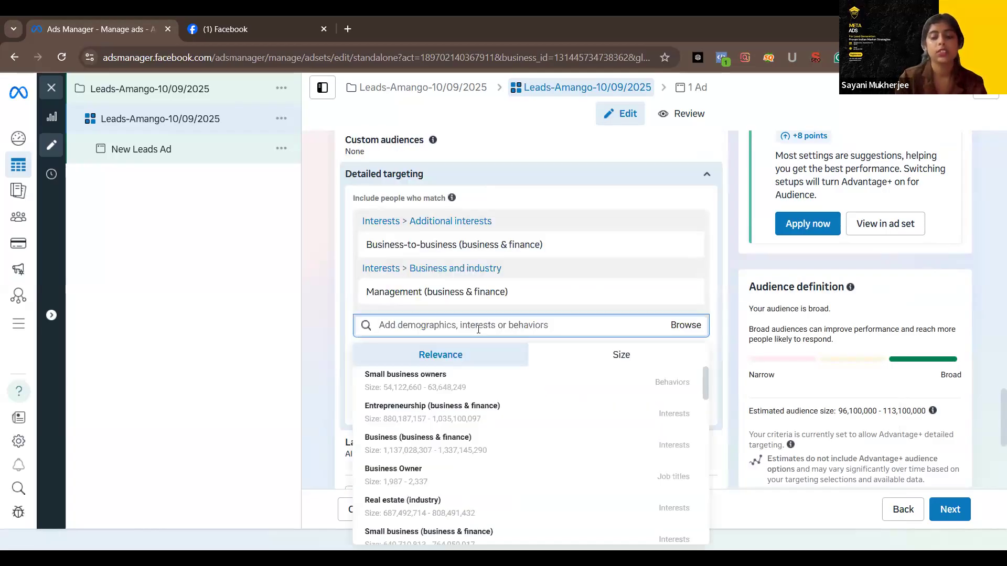
type("salon")
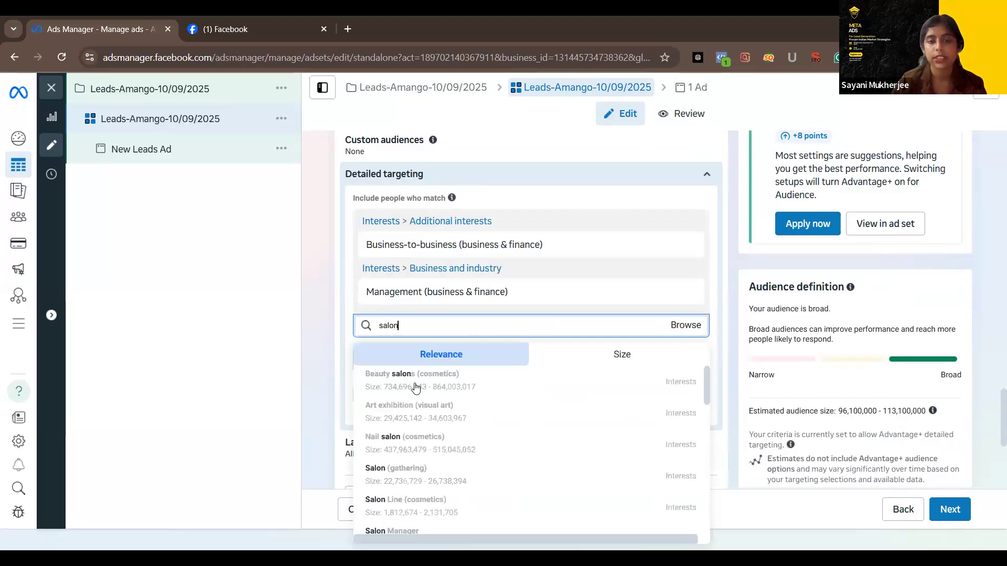
left_click(416, 388)
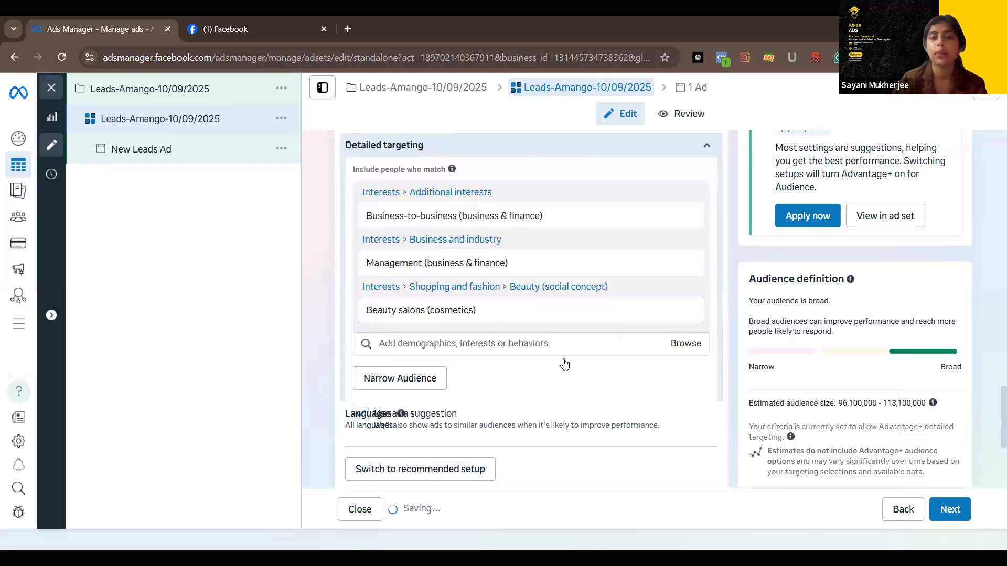
scroll(577, 262, "down", 8)
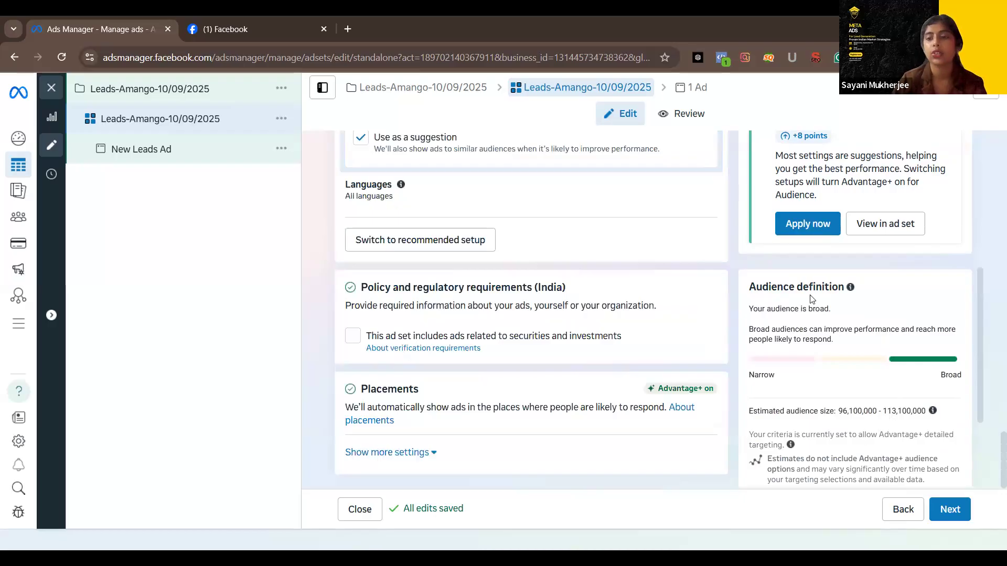
scroll(810, 291, "down", 3)
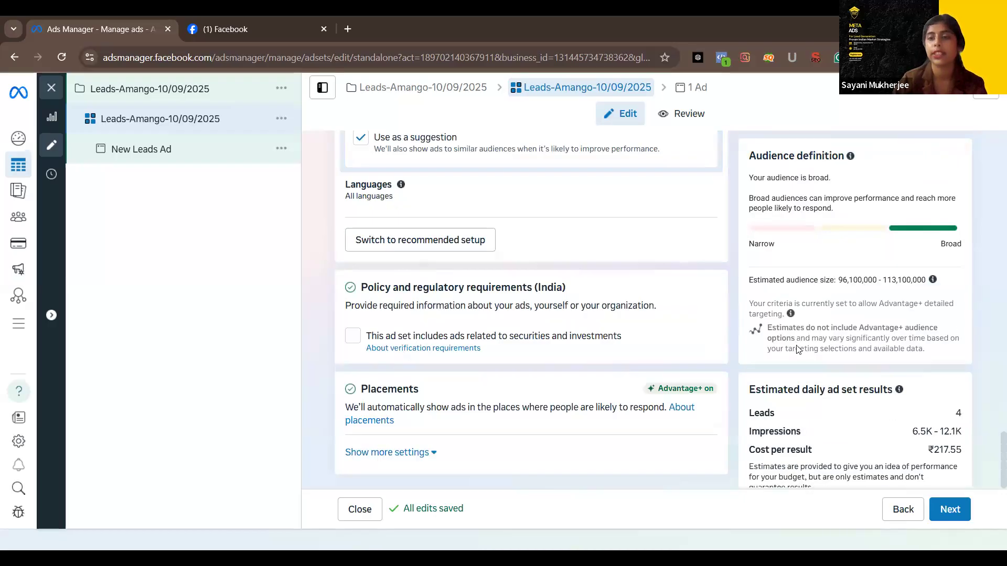
scroll(792, 430, "down", 1)
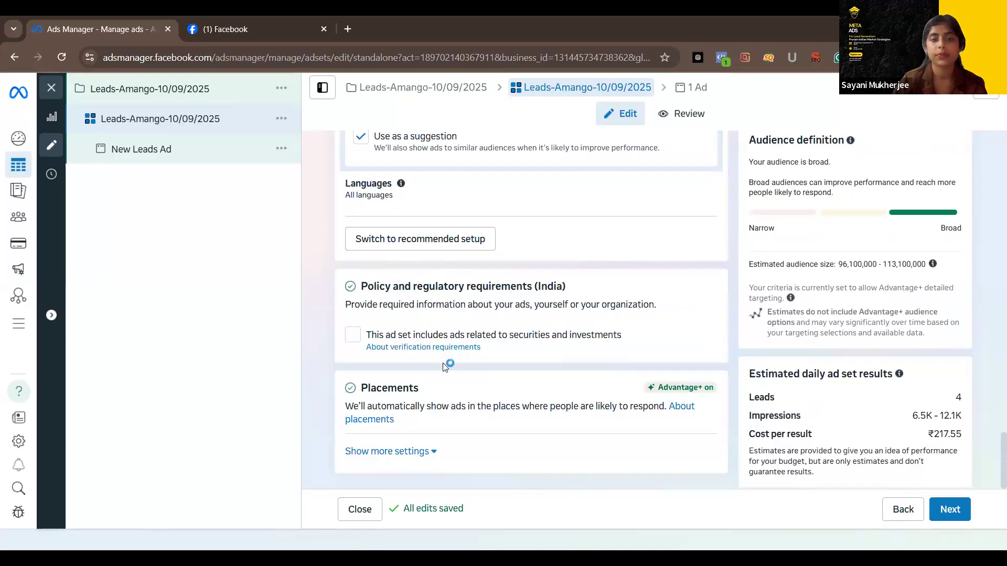
Show the additional placement settings and expand the Platforms list to examine where the ads can run
scroll(352, 397, "up", 1)
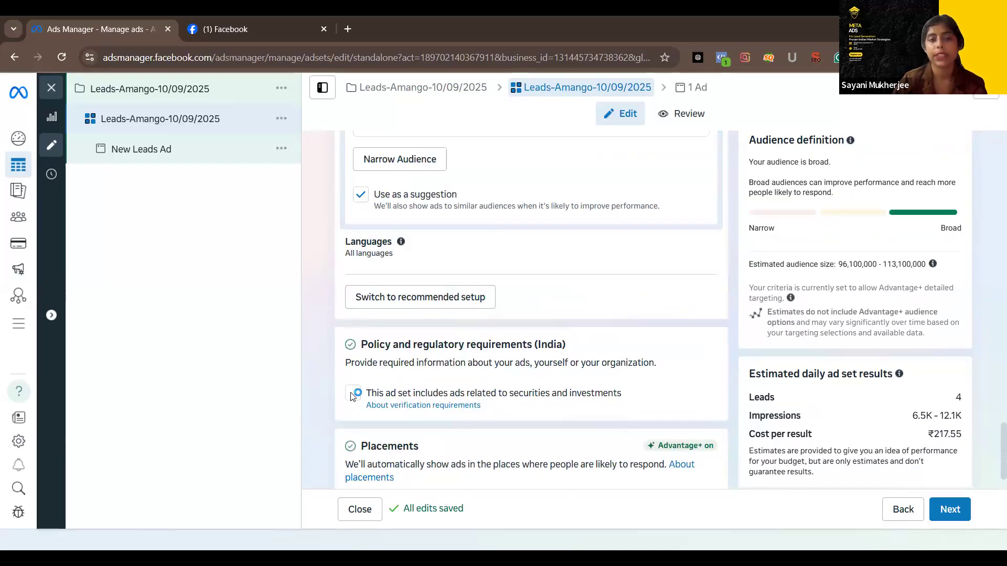
scroll(351, 397, "down", 1)
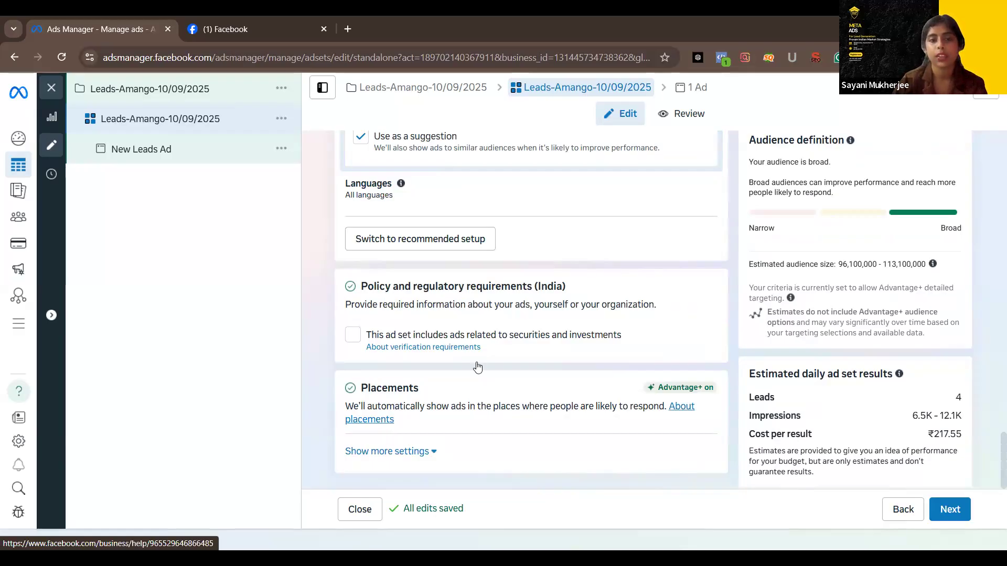
scroll(477, 367, "down", 5)
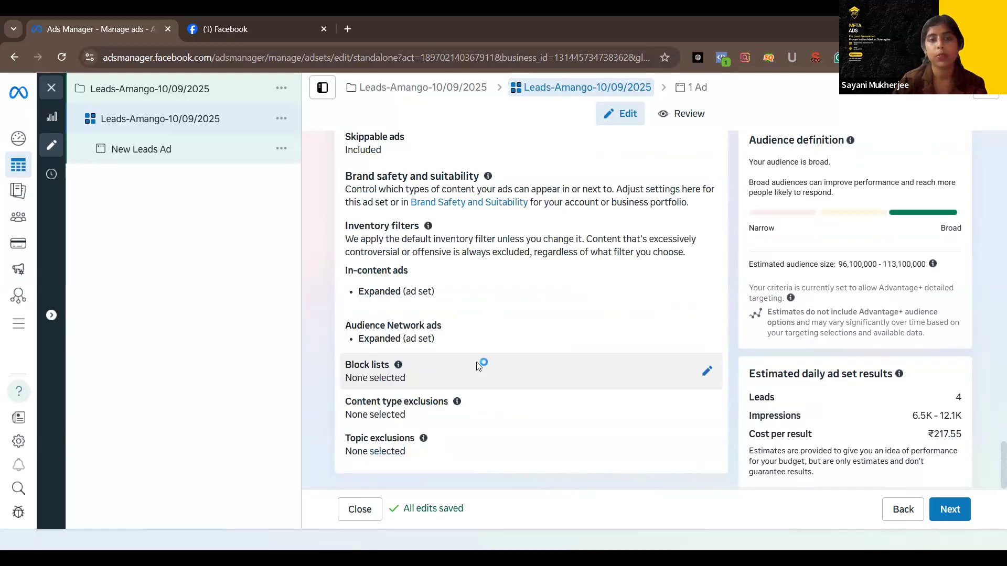
scroll(421, 288, "up", 1)
scroll(378, 411, "up", 4)
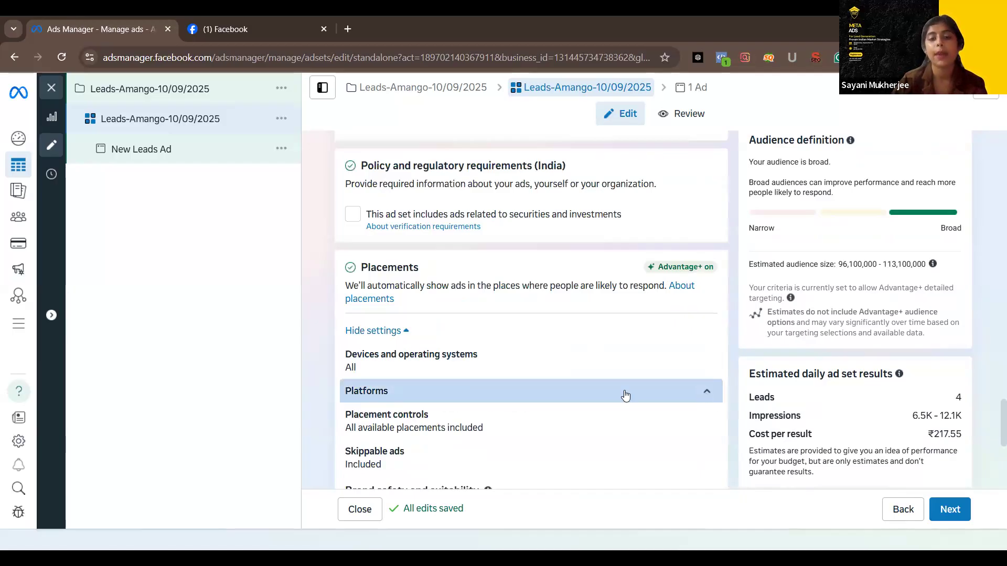
left_click(625, 396)
scroll(415, 199, "down", 3)
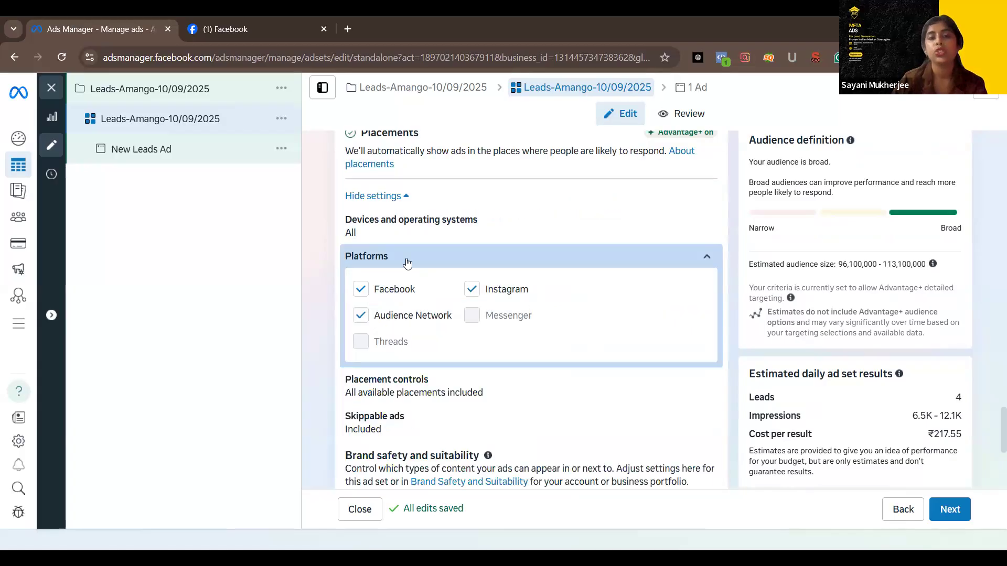
scroll(407, 261, "down", 1)
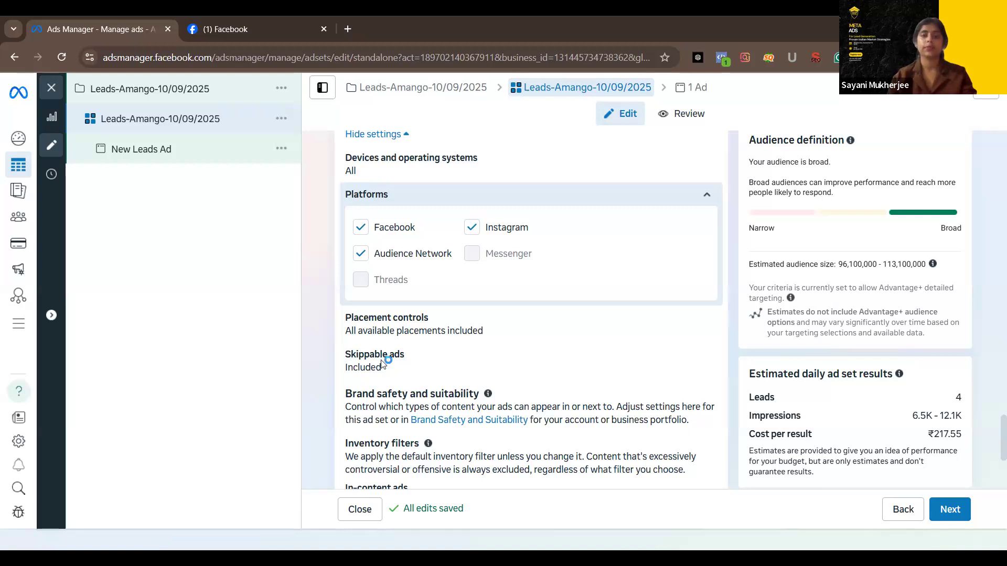
Exclude Audience Network from the ad set's placement platforms and include it again
left_click(365, 258)
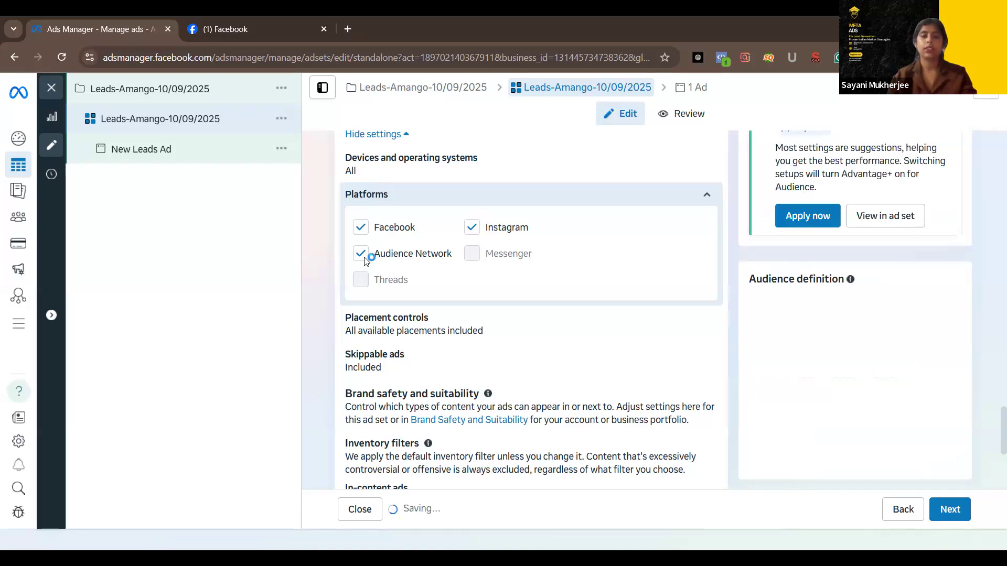
left_click(471, 227)
scroll(463, 299, "up", 3)
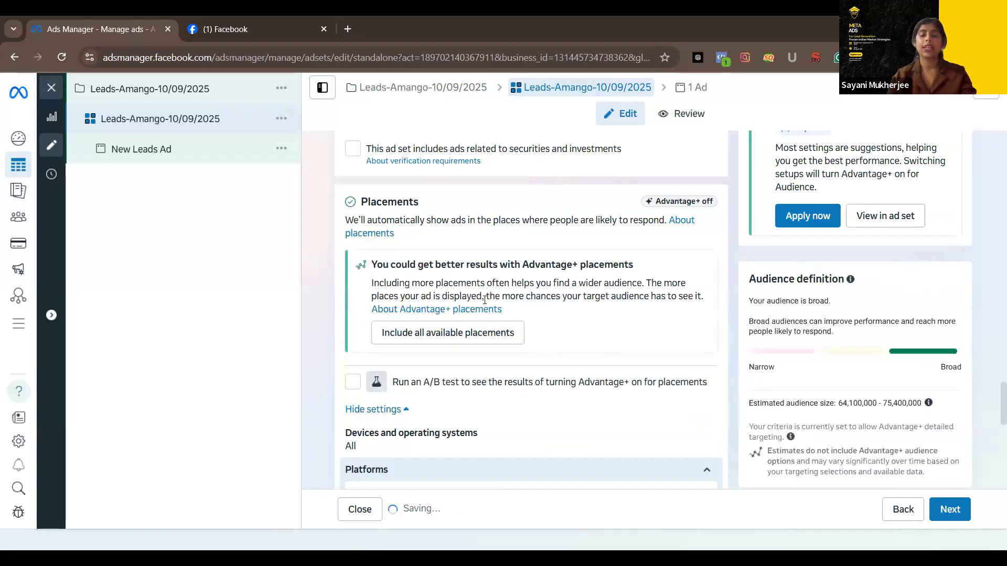
scroll(496, 319, "down", 2)
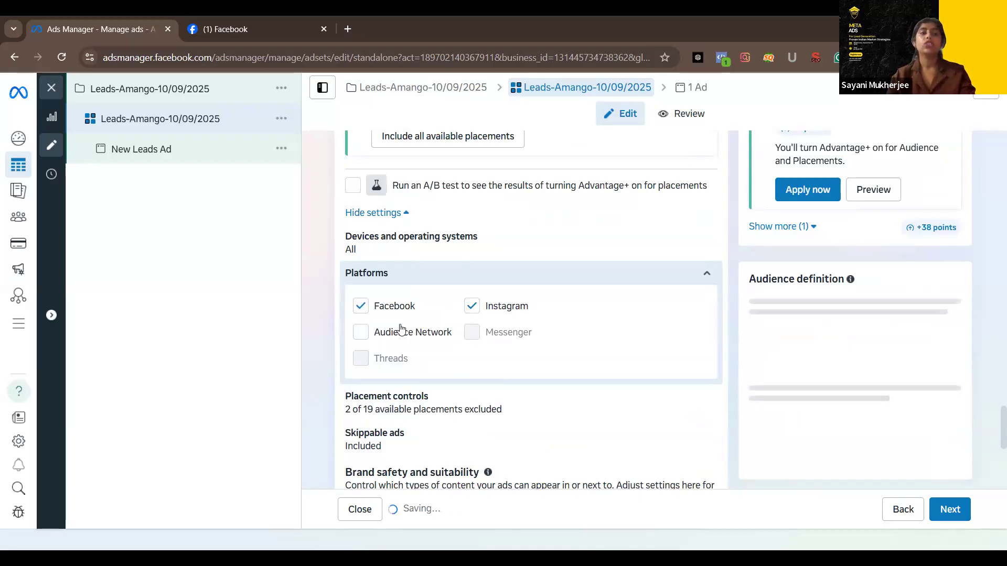
left_click(400, 329)
Review the ad set's brand safety, estimated daily results, detailed targeting, budget and schedule, and conversion settings
scroll(400, 329, "down", 2)
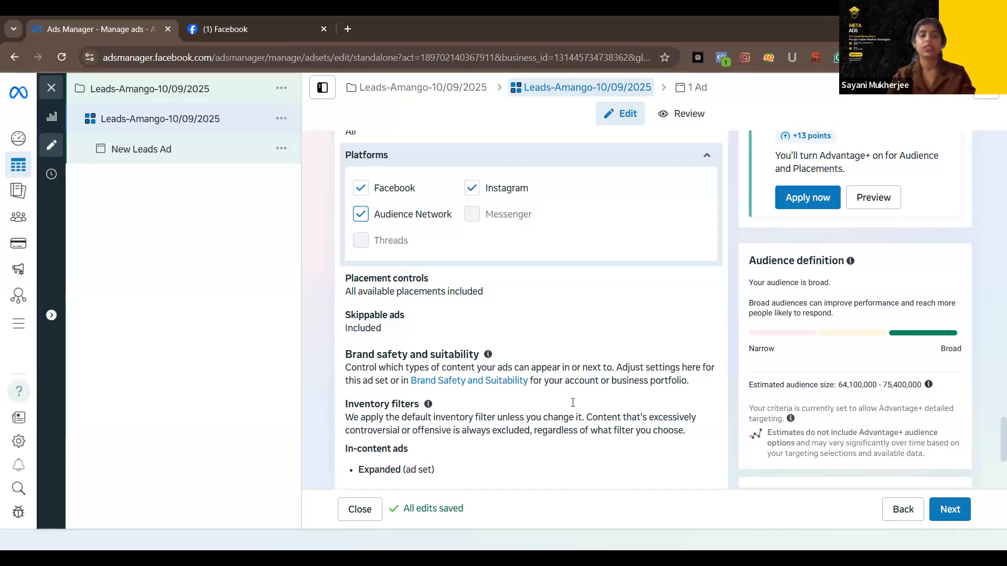
scroll(573, 407, "down", 1)
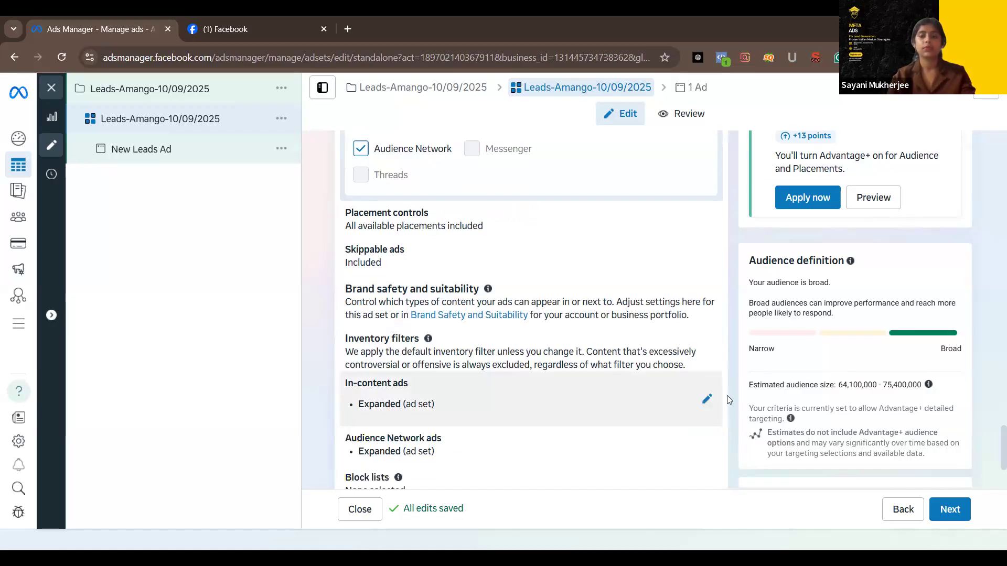
scroll(742, 398, "down", 2)
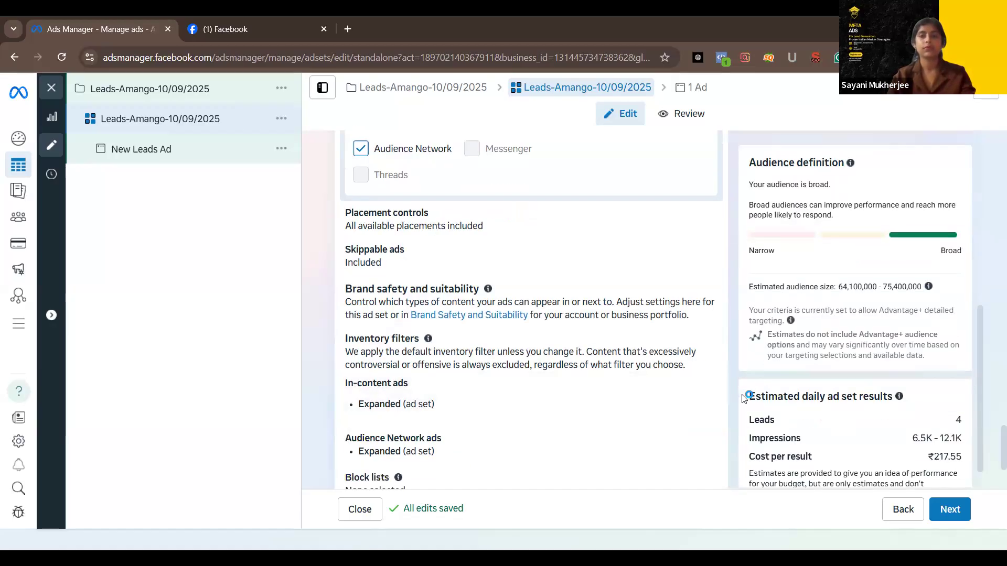
scroll(742, 398, "down", 2)
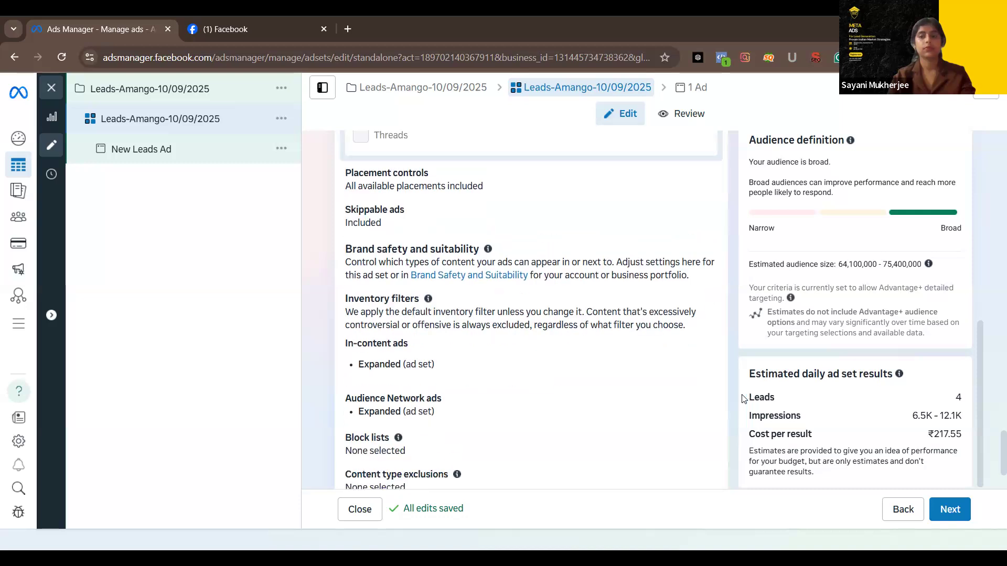
scroll(600, 383, "up", 1)
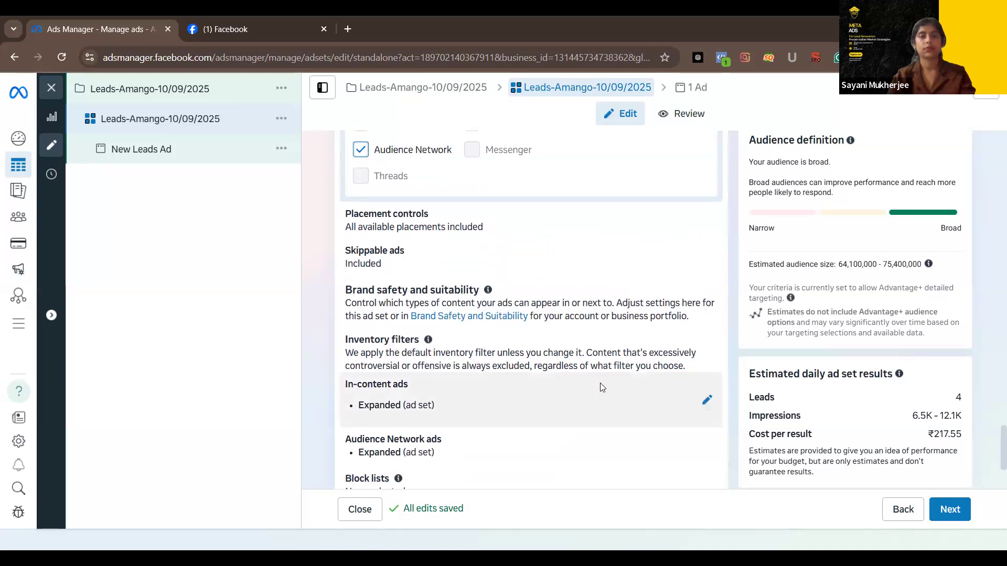
scroll(602, 387, "up", 10)
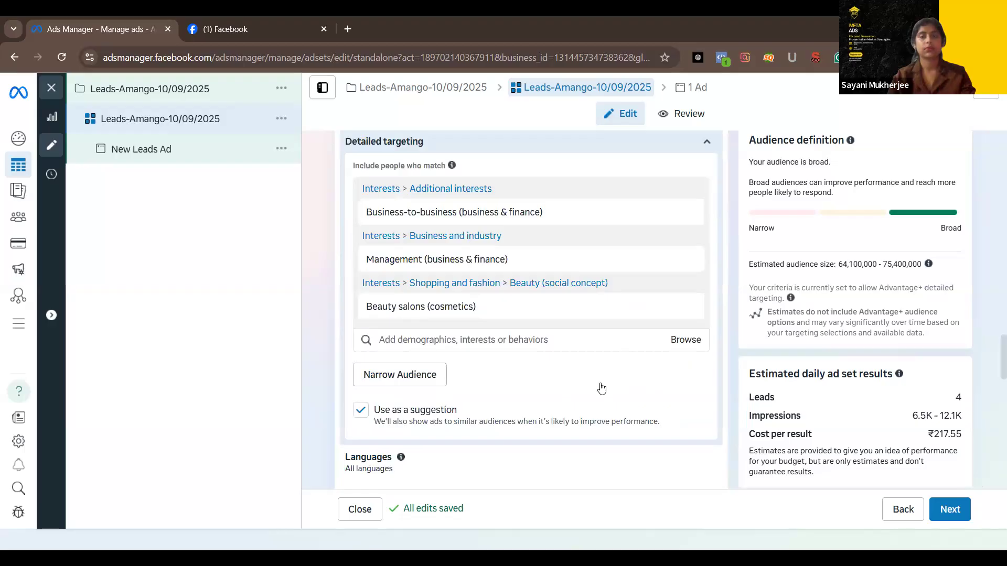
scroll(602, 388, "up", 5)
scroll(602, 387, "up", 15)
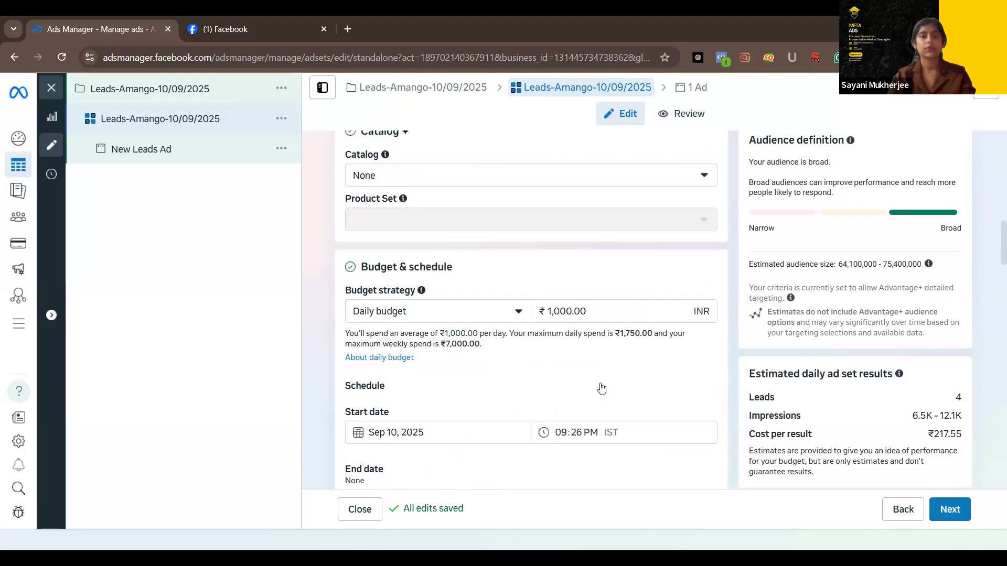
scroll(601, 390, "up", 5)
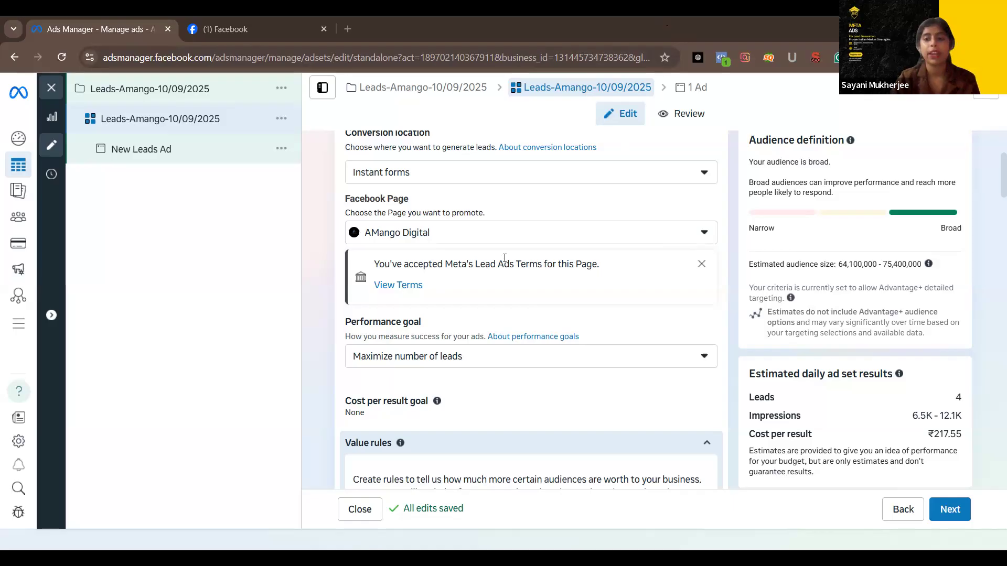
scroll(535, 294, "down", 5)
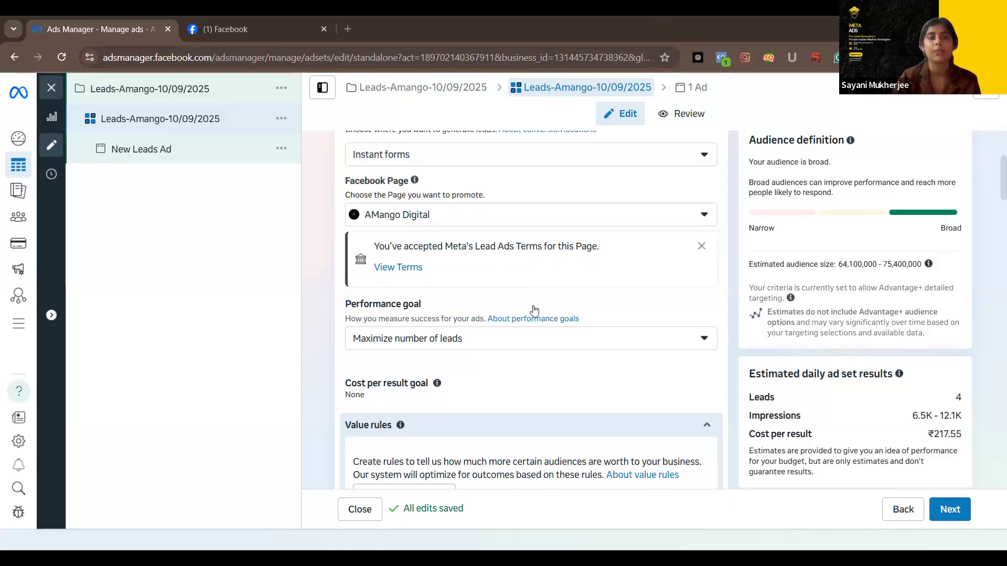